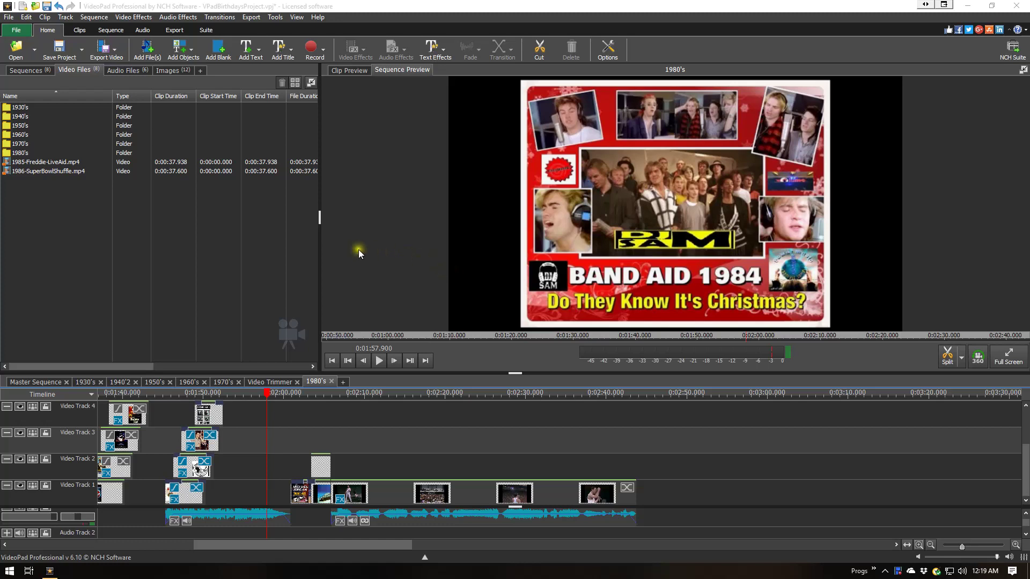
Preview 1986-SuperBowlShuffle.mp4 and trim it to about 9.4–28.713 seconds
{"action": "left_click", "coordinate": [22, 171]}
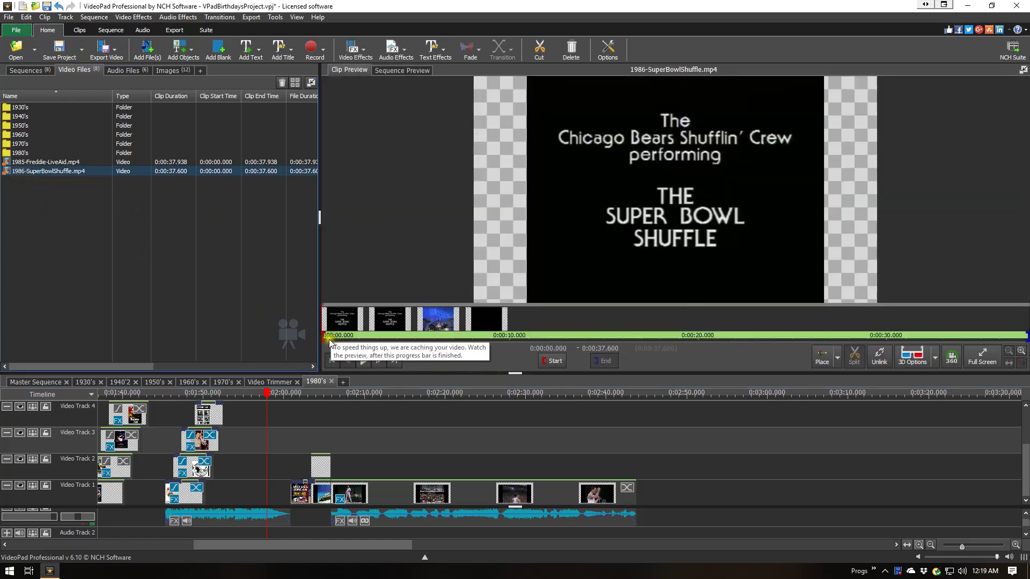
{"action": "left_click_drag", "start_coordinate": [330, 343], "coordinate": [526, 355]}
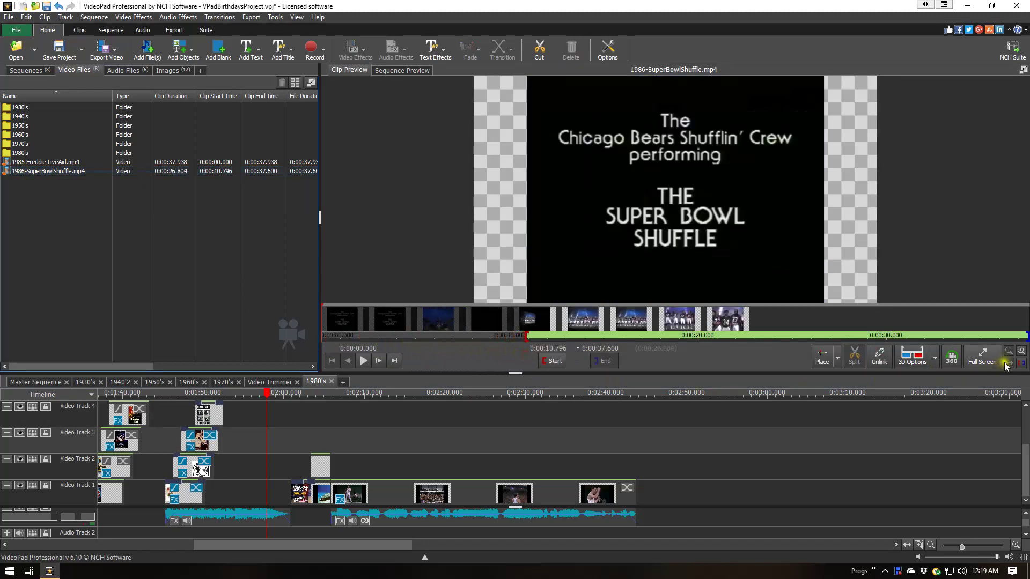
{"action": "left_click_drag", "start_coordinate": [1025, 338], "coordinate": [853, 354]}
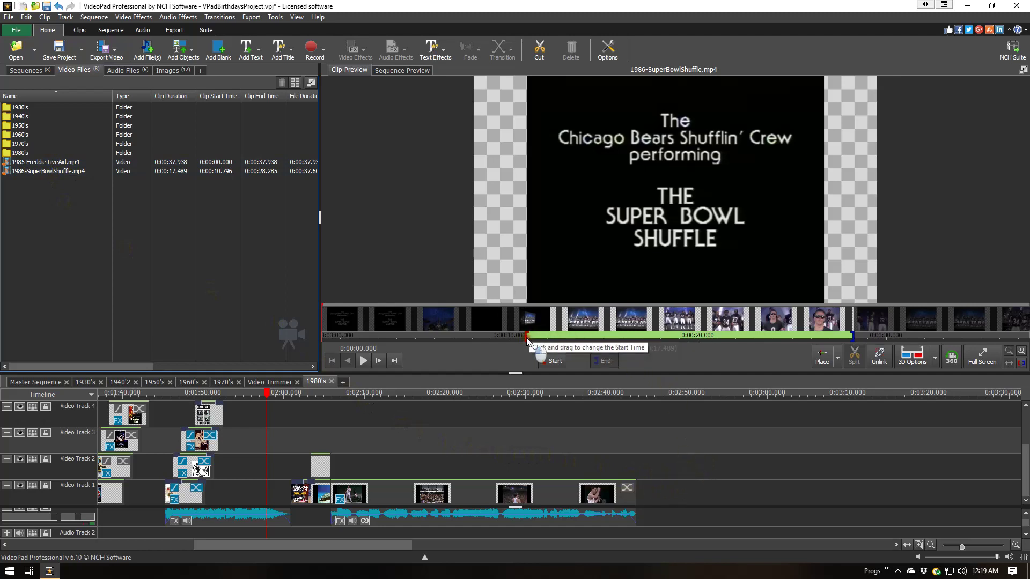
Reset the clip's start and end markers to the full 0:00:00.000–0:00:37.600 length
{"action": "left_click_drag", "start_coordinate": [528, 339], "coordinate": [523, 343]}
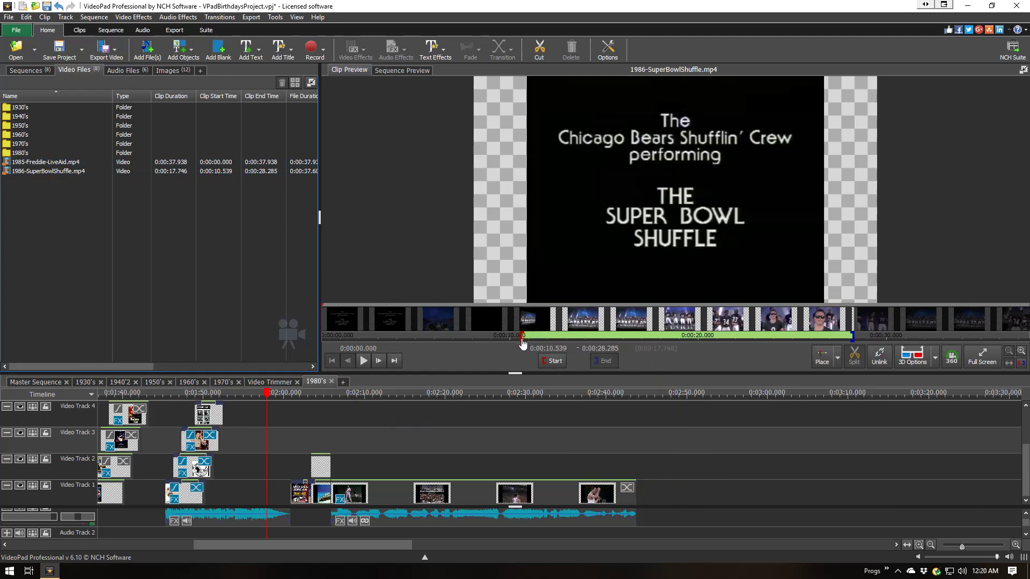
{"action": "left_click_drag", "start_coordinate": [523, 343], "coordinate": [293, 346]}
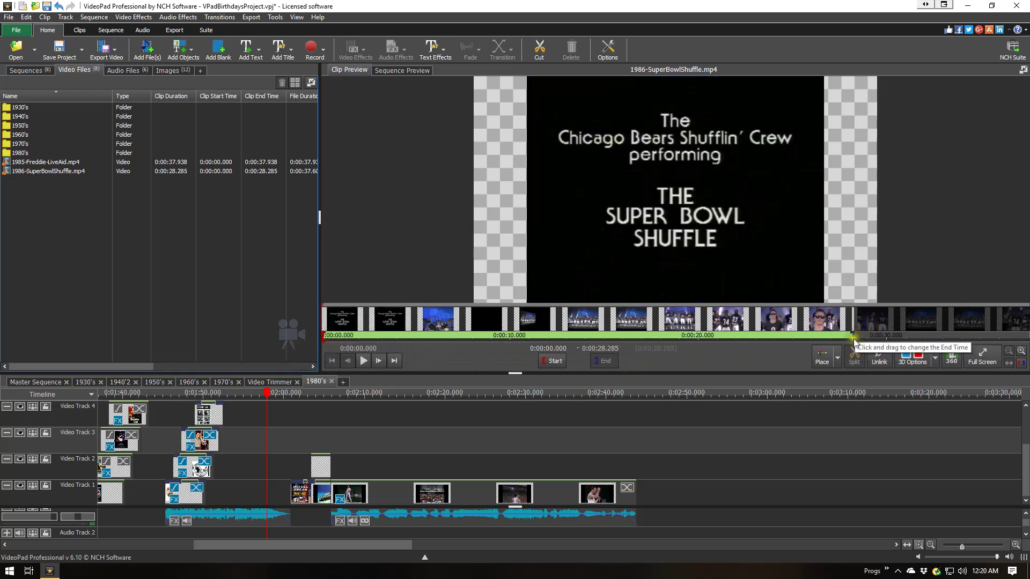
{"action": "left_click_drag", "start_coordinate": [855, 340], "coordinate": [1027, 337]}
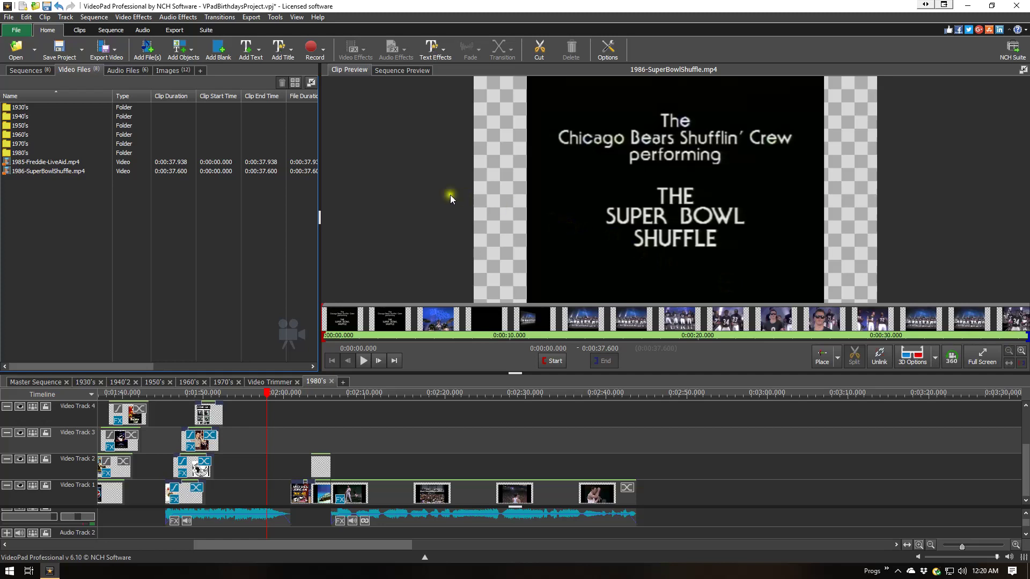
Place the clip on Video Track 1 of the Video Trimmer sequence and split it at 0:00:04.613
{"action": "left_click", "coordinate": [262, 383]}
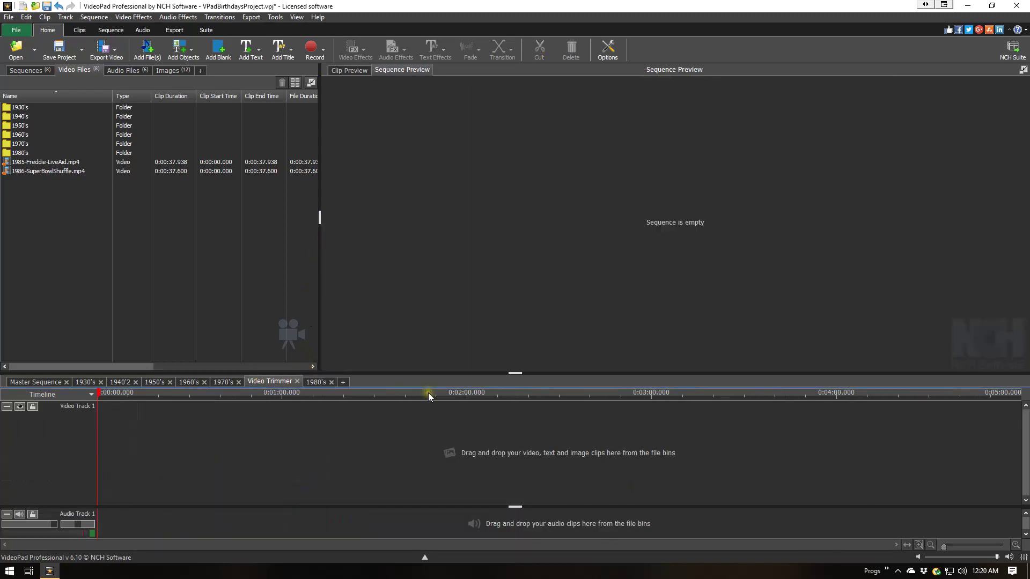
{"action": "left_click_drag", "start_coordinate": [46, 173], "coordinate": [135, 440]}
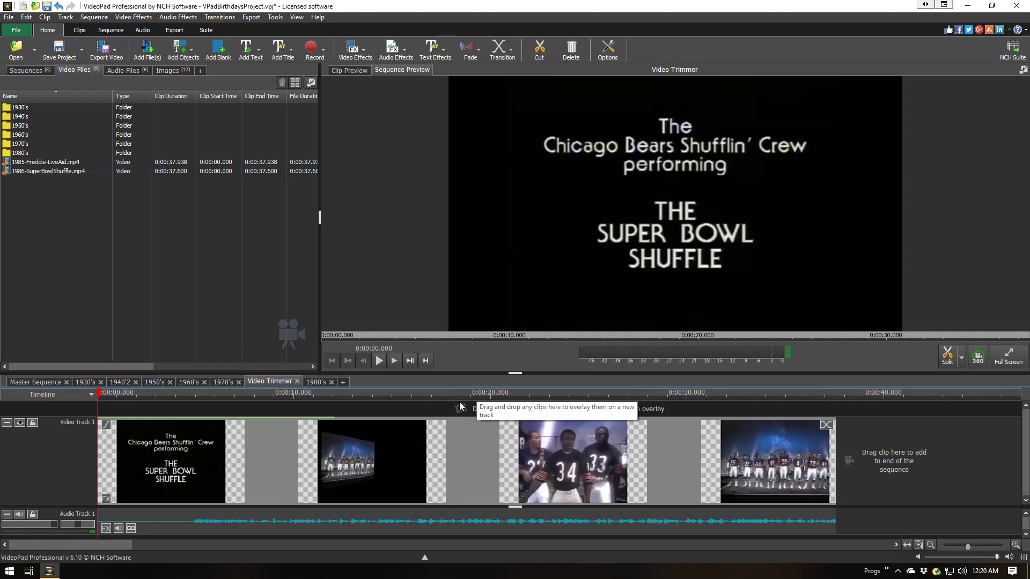
{"action": "left_click", "coordinate": [378, 360]}
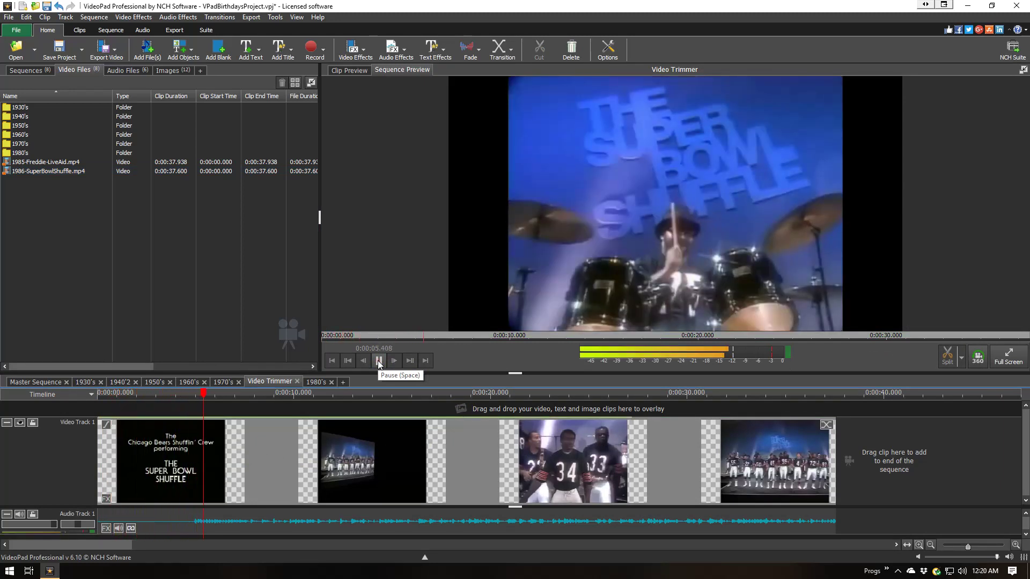
{"action": "left_click", "coordinate": [378, 361]}
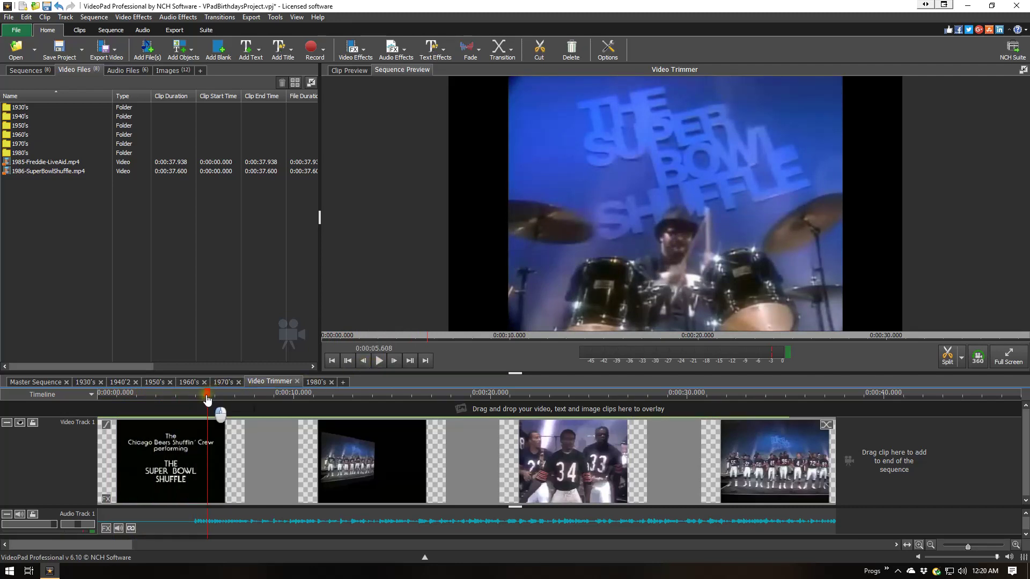
{"action": "left_click_drag", "start_coordinate": [208, 398], "coordinate": [188, 397]}
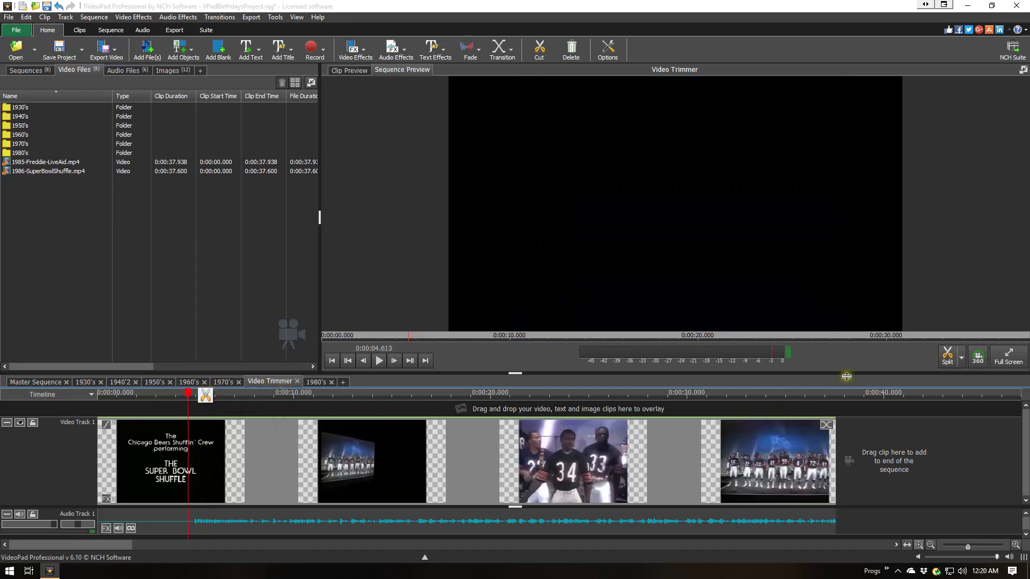
{"action": "left_click", "coordinate": [947, 365]}
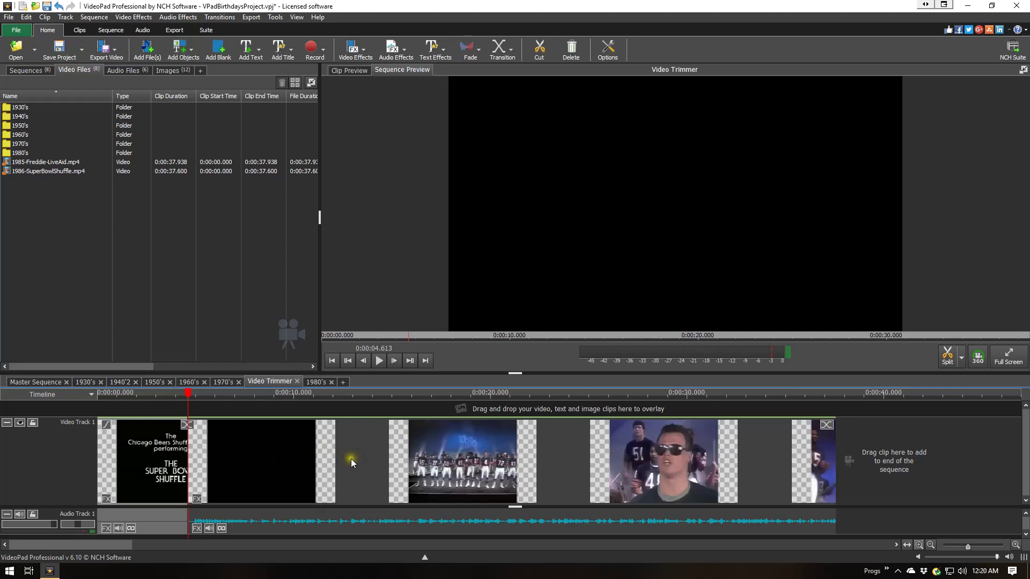
Delete the first 4.6-second piece and replay the sequence from the start
{"action": "left_click", "coordinate": [147, 465]}
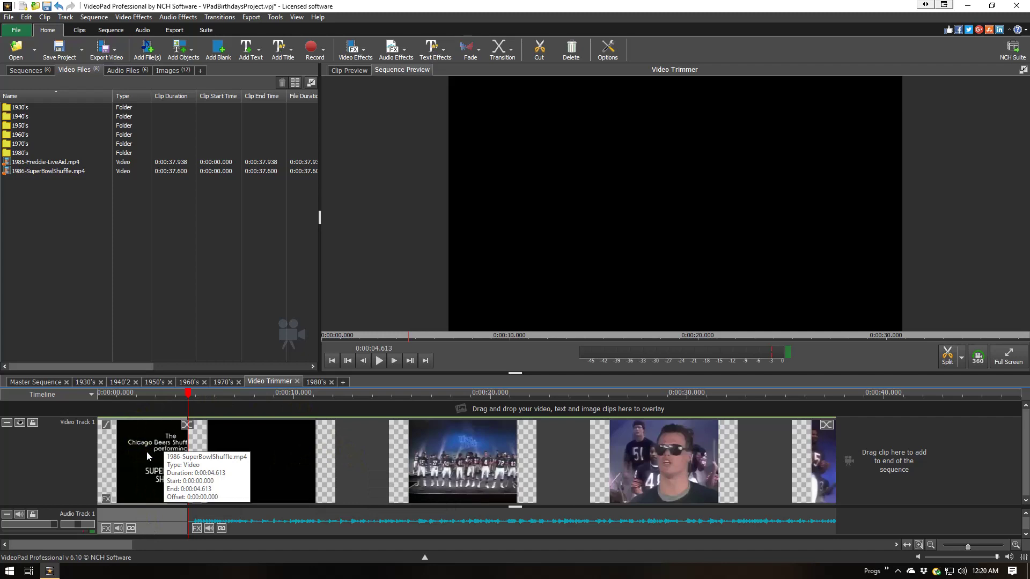
{"action": "key", "text": "Delete"}
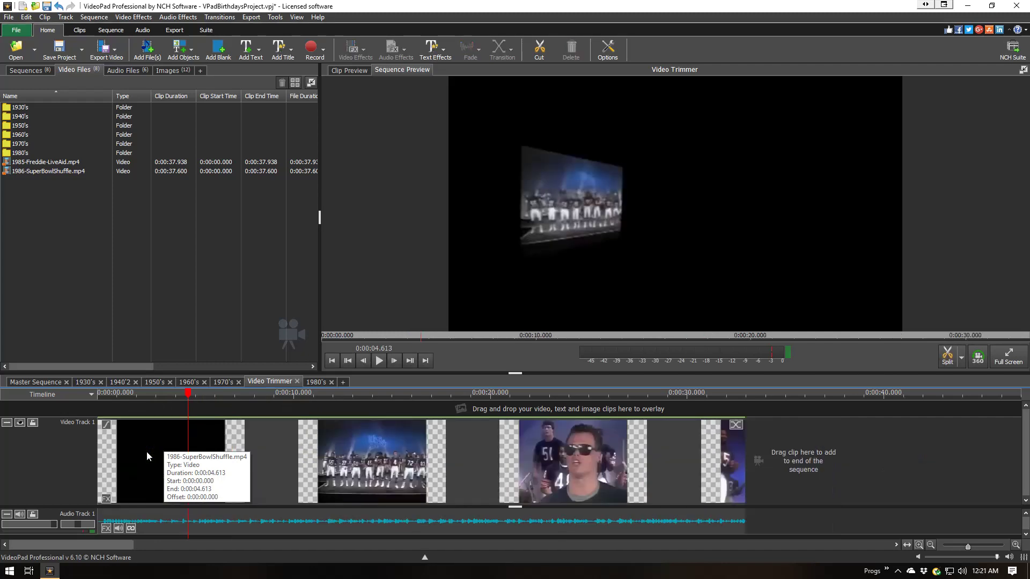
{"action": "left_click", "coordinate": [330, 360]}
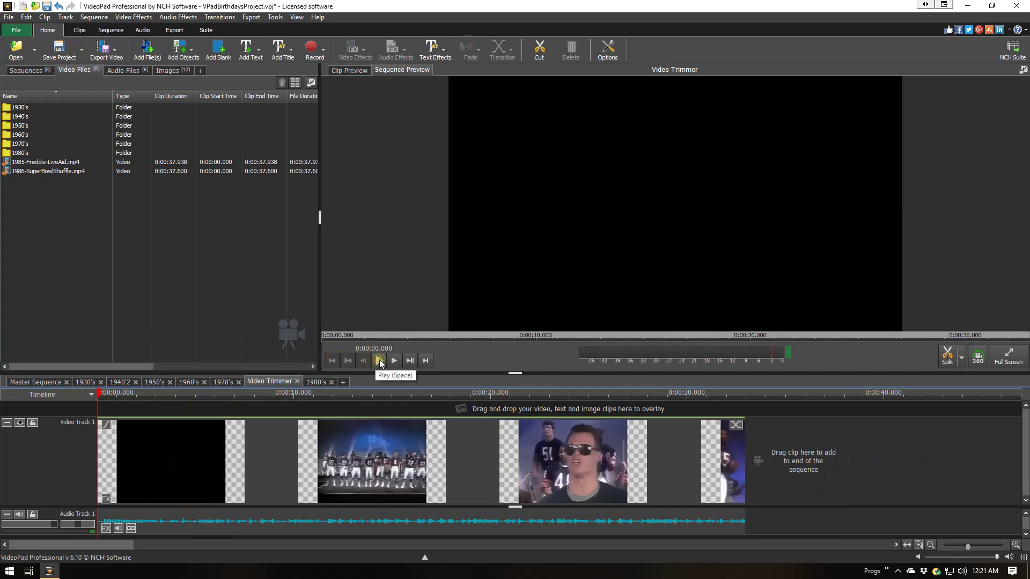
{"action": "left_click", "coordinate": [379, 360]}
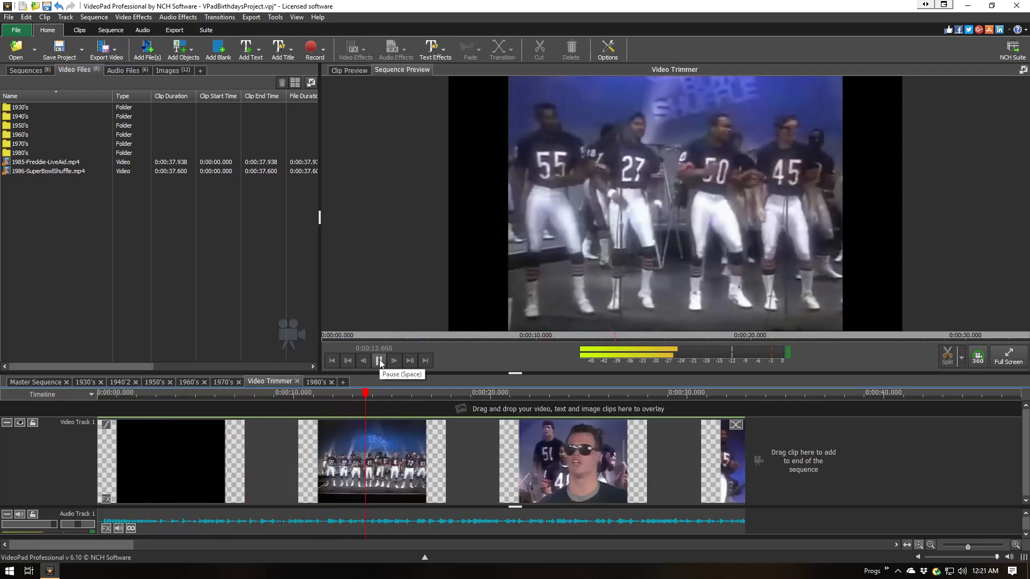
{"action": "left_click", "coordinate": [379, 360]}
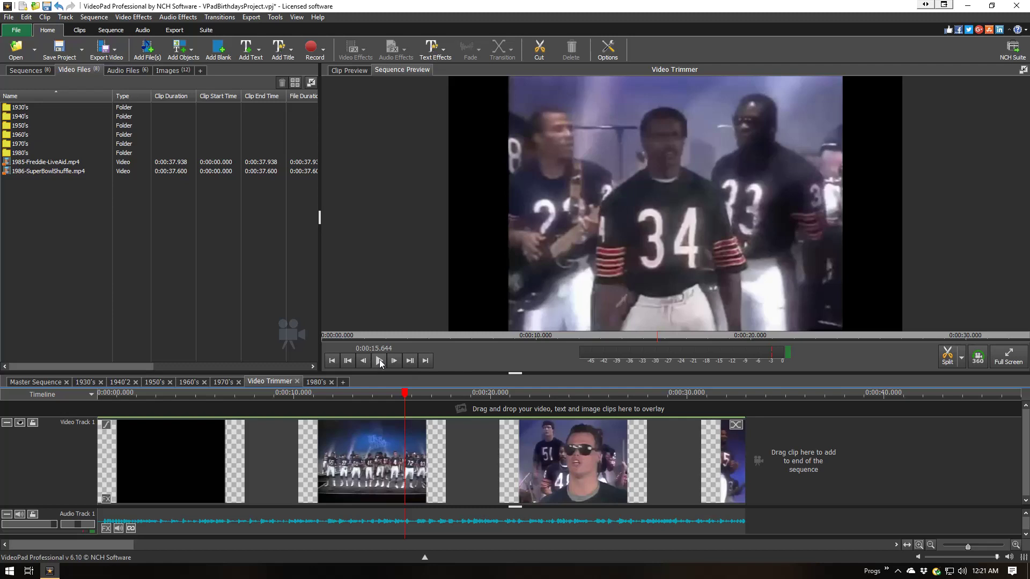
{"action": "left_click", "coordinate": [379, 359]}
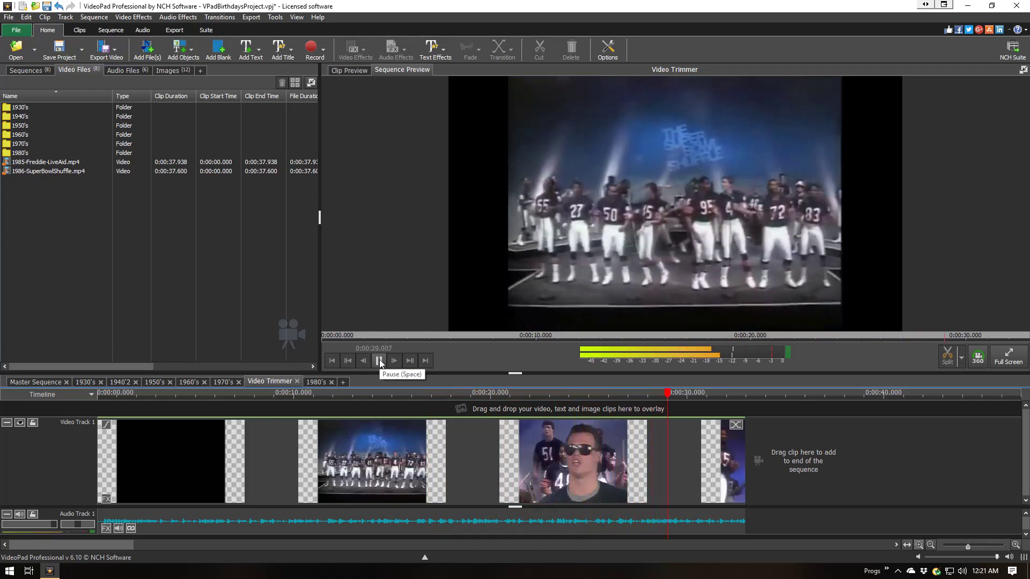
{"action": "left_click", "coordinate": [379, 361]}
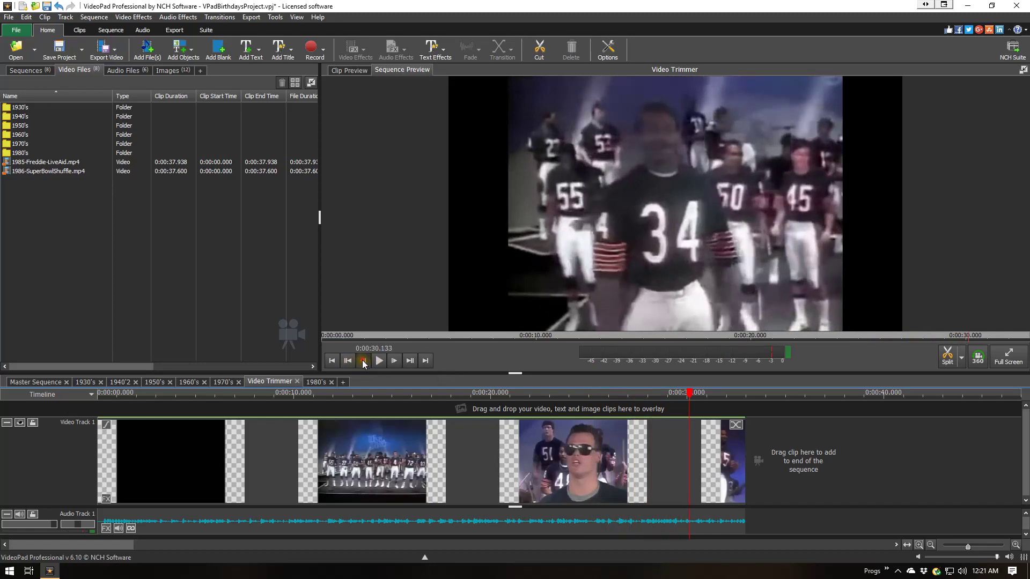
Step back five frames and review the ending from around 28.5–29.15 seconds
{"action": "left_click", "coordinate": [363, 363]}
{"action": "left_click", "coordinate": [363, 362]}
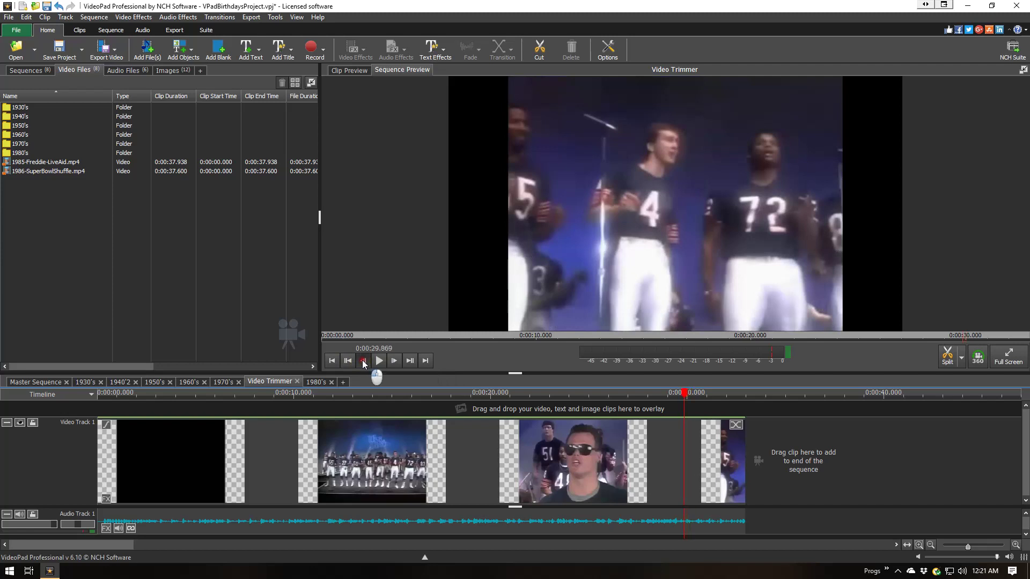
{"action": "left_click", "coordinate": [363, 362]}
{"action": "left_click", "coordinate": [363, 362]}
{"action": "left_click", "coordinate": [363, 363]}
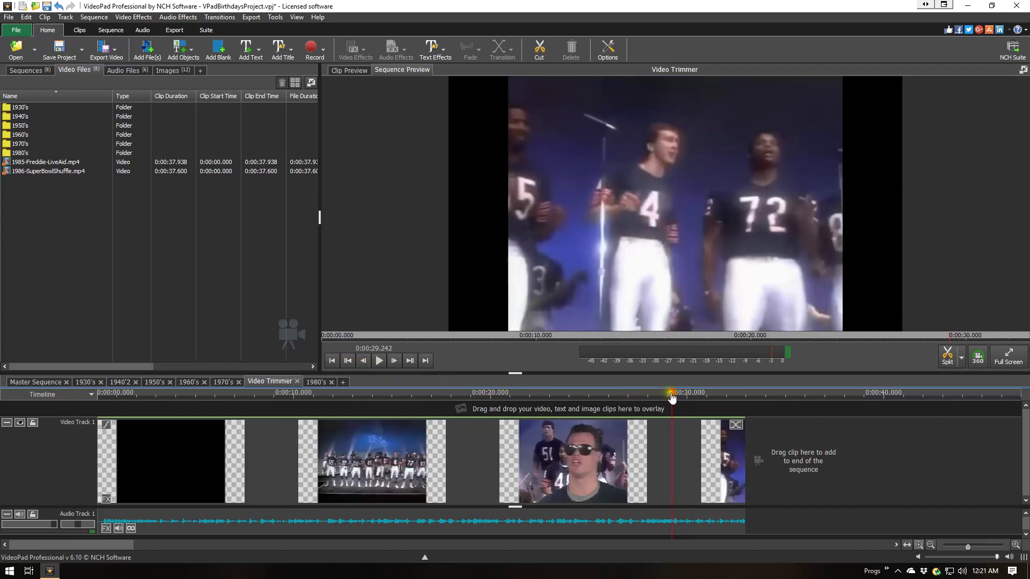
{"action": "left_click_drag", "start_coordinate": [671, 396], "coordinate": [658, 396]}
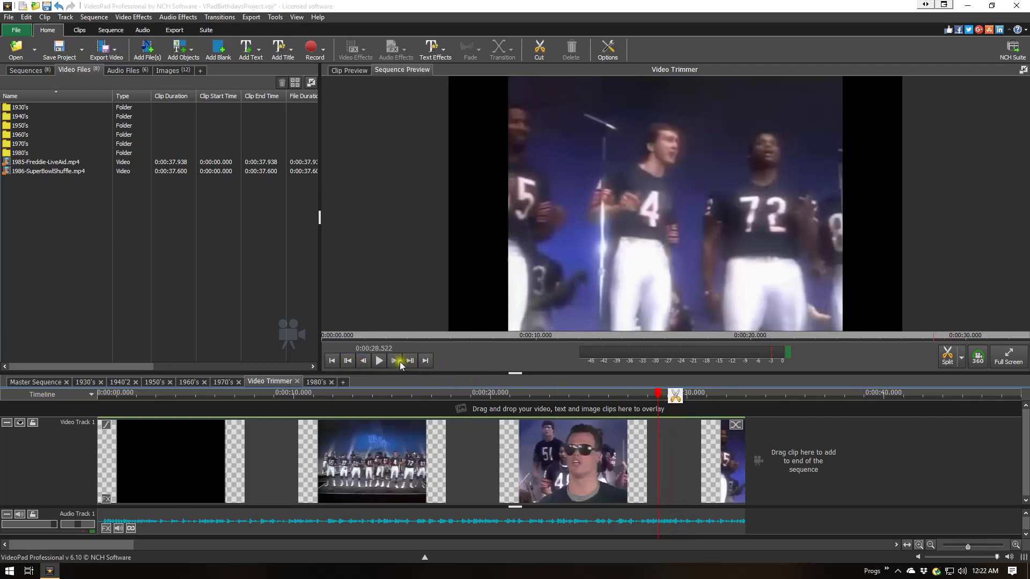
{"action": "left_click", "coordinate": [379, 360]}
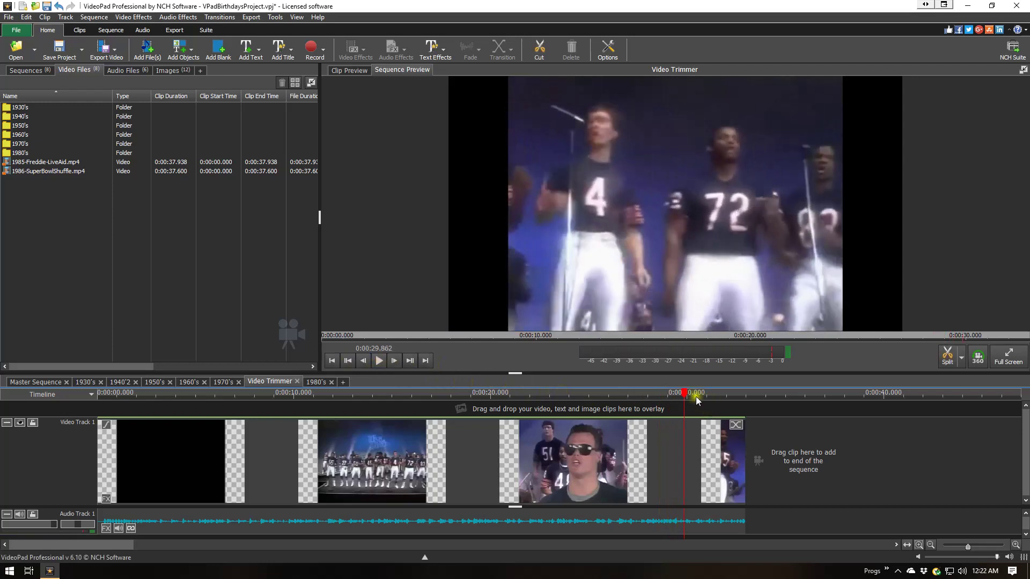
{"action": "left_click_drag", "start_coordinate": [686, 397], "coordinate": [670, 400]}
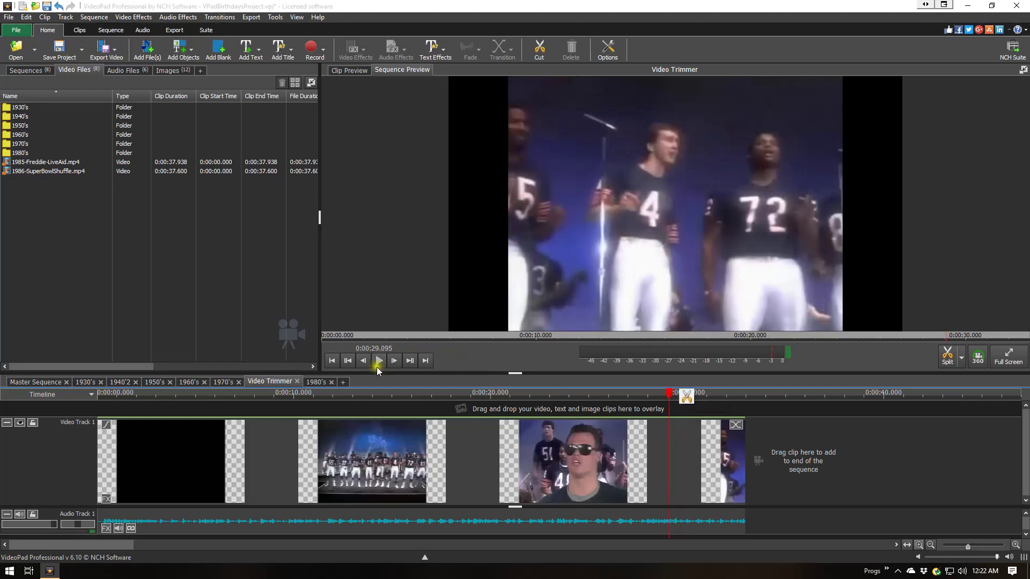
{"action": "left_click", "coordinate": [379, 360]}
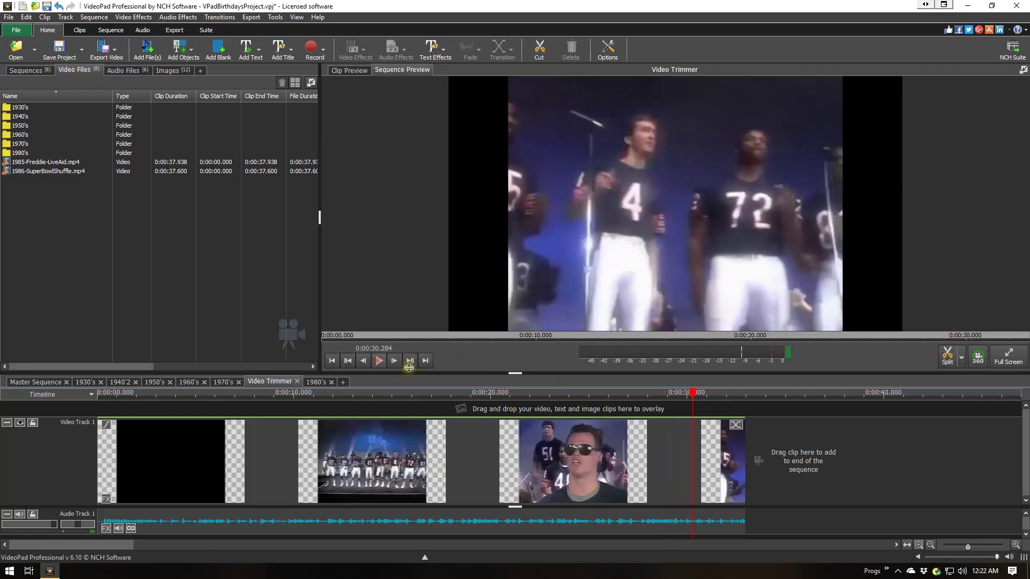
{"action": "left_click", "coordinate": [693, 397]}
Replay from about 25 seconds and pause at 0:00:29.685, the intended end point
{"action": "left_click_drag", "start_coordinate": [693, 397], "coordinate": [647, 397]}
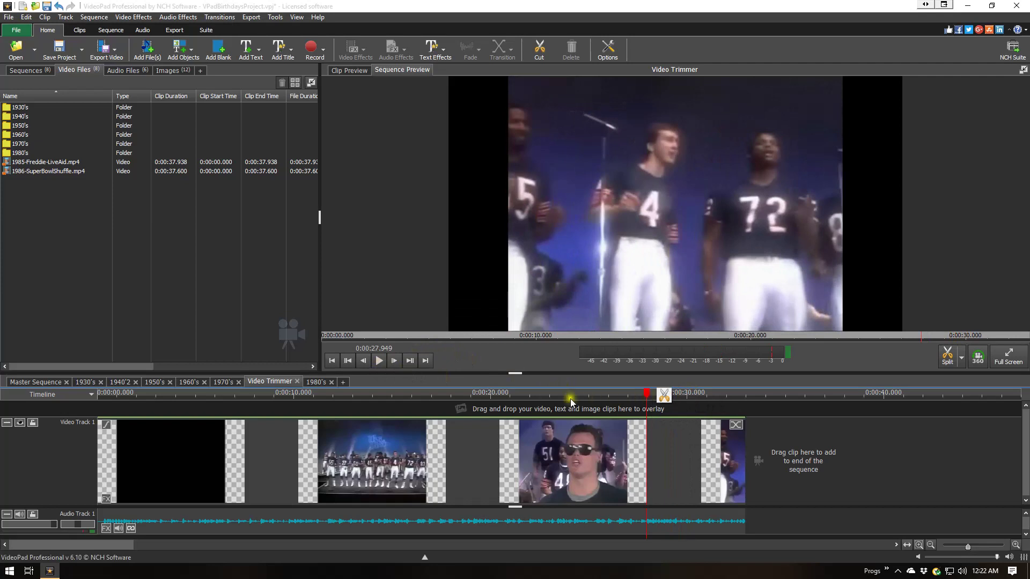
{"action": "left_click", "coordinate": [377, 361]}
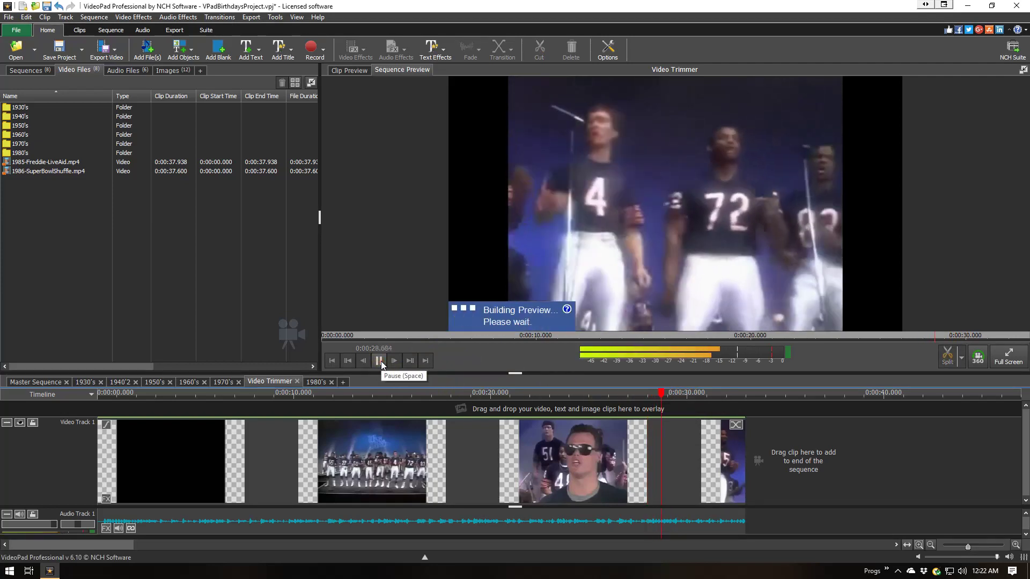
{"action": "left_click", "coordinate": [382, 364]}
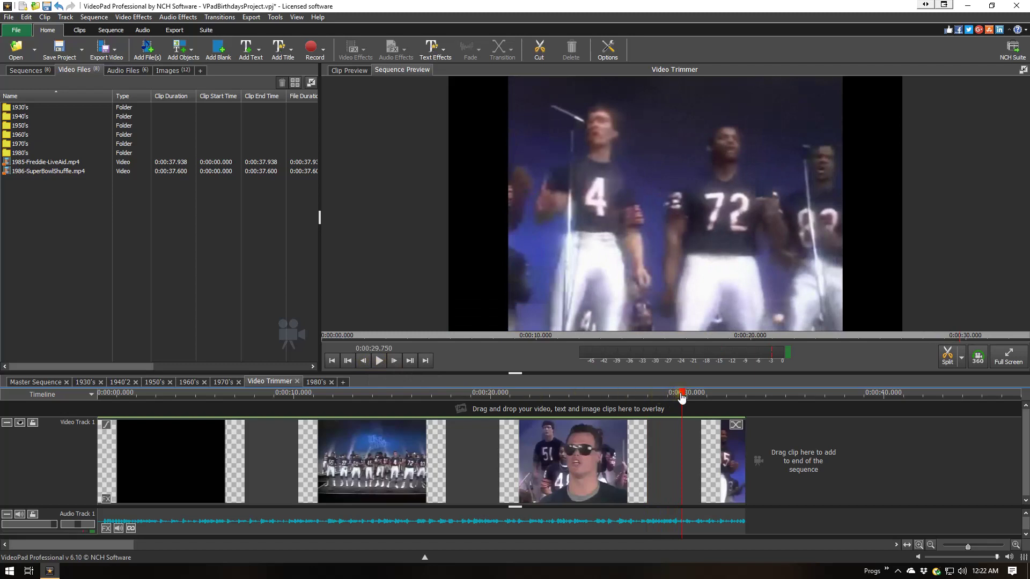
{"action": "left_click_drag", "start_coordinate": [681, 397], "coordinate": [598, 395]}
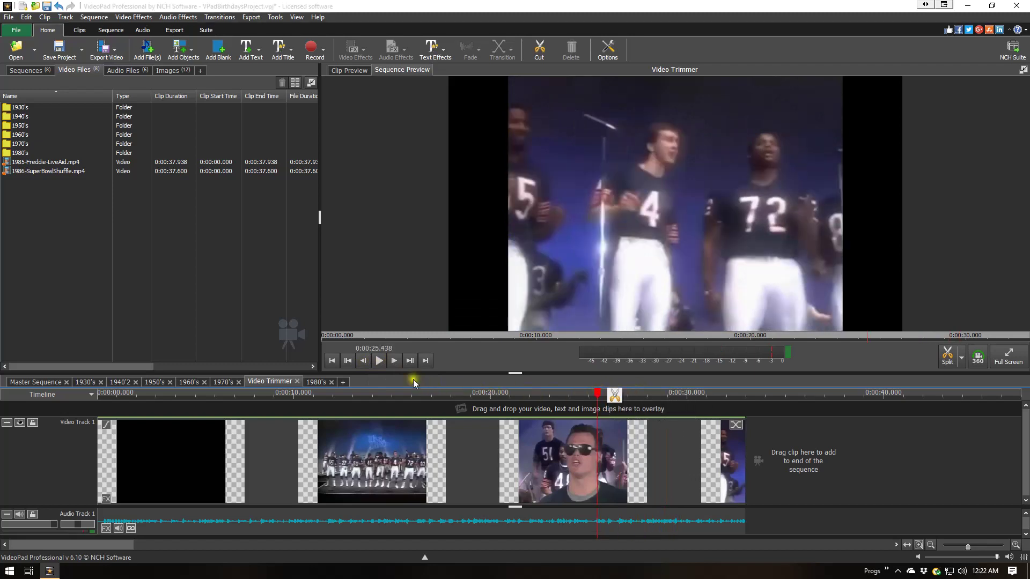
{"action": "left_click", "coordinate": [379, 361]}
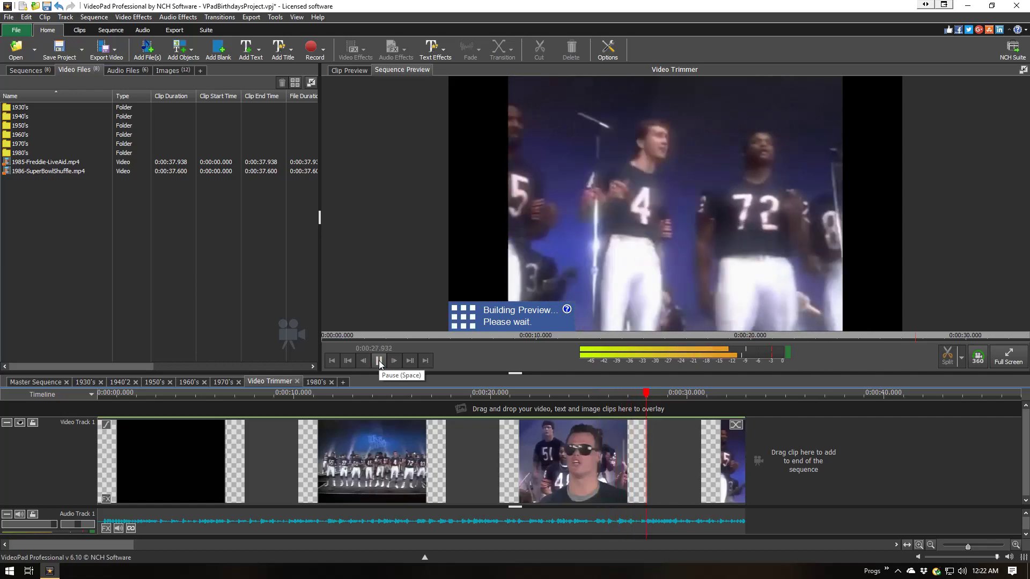
{"action": "left_click", "coordinate": [379, 361]}
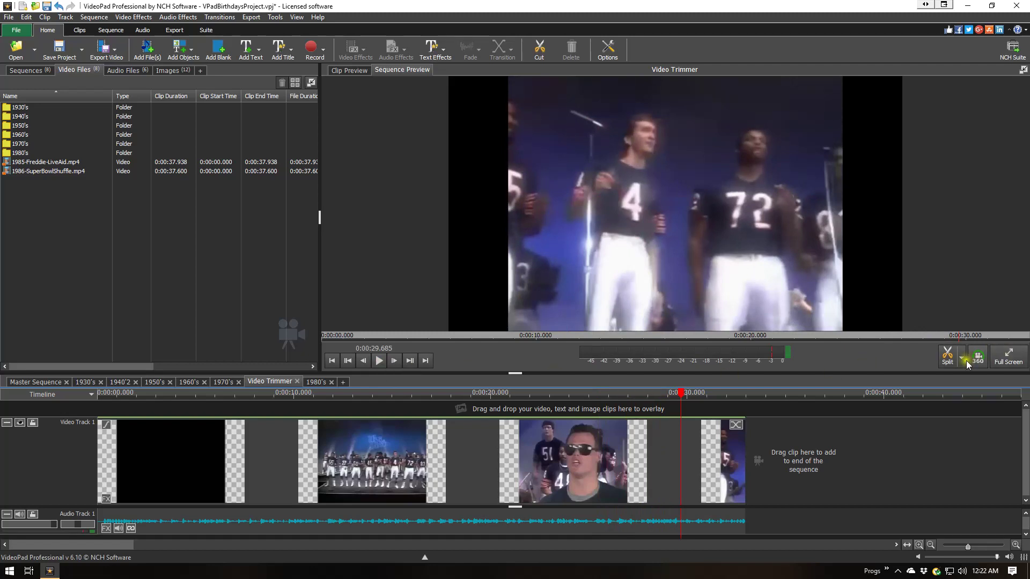
Split at 0:00:29.685, delete the trailing piece, and replay the sequence from the start
{"action": "left_click", "coordinate": [947, 358]}
{"action": "left_click", "coordinate": [711, 454]}
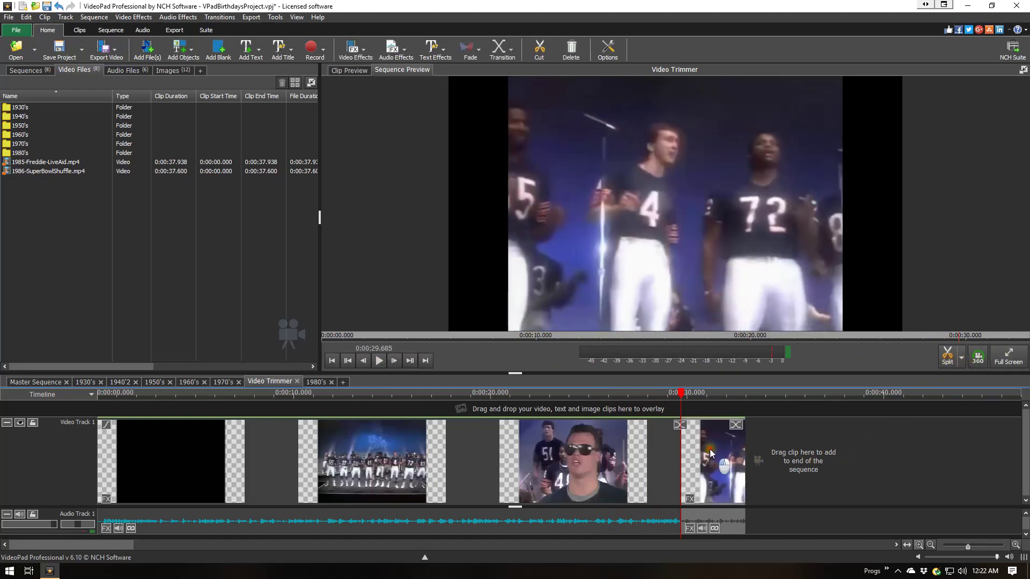
{"action": "key", "text": "Delete"}
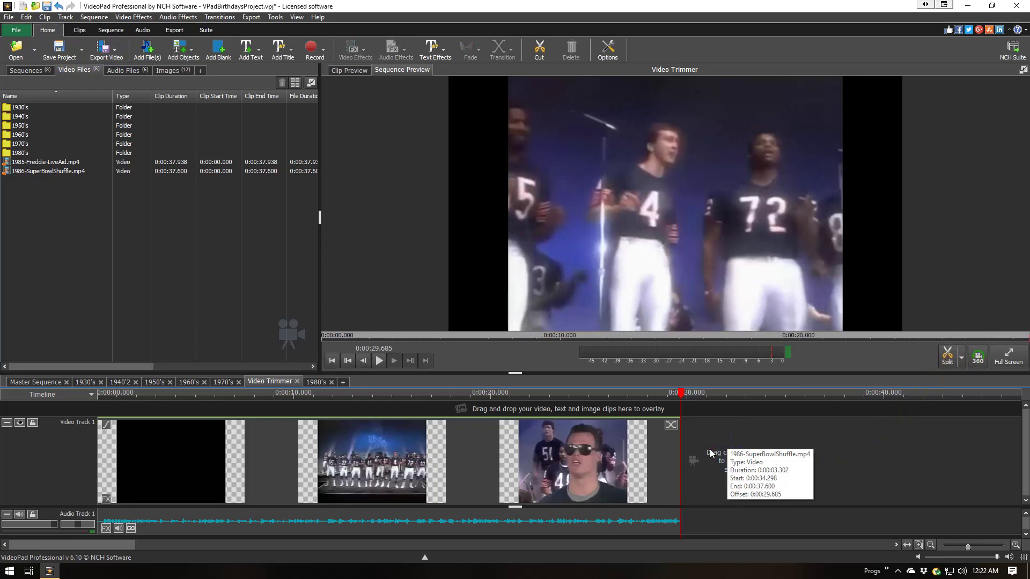
{"action": "left_click", "coordinate": [332, 361]}
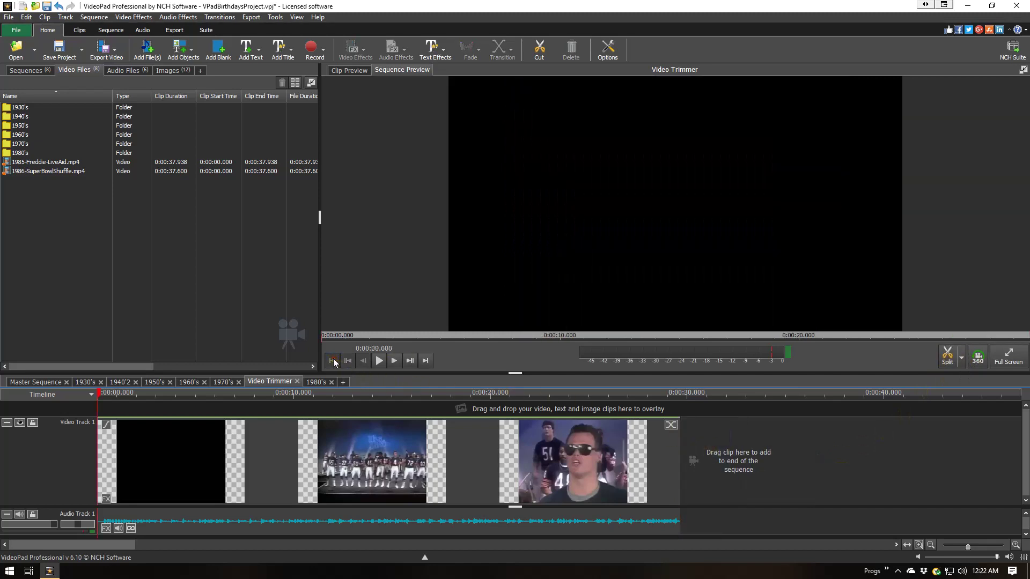
{"action": "left_click", "coordinate": [380, 361]}
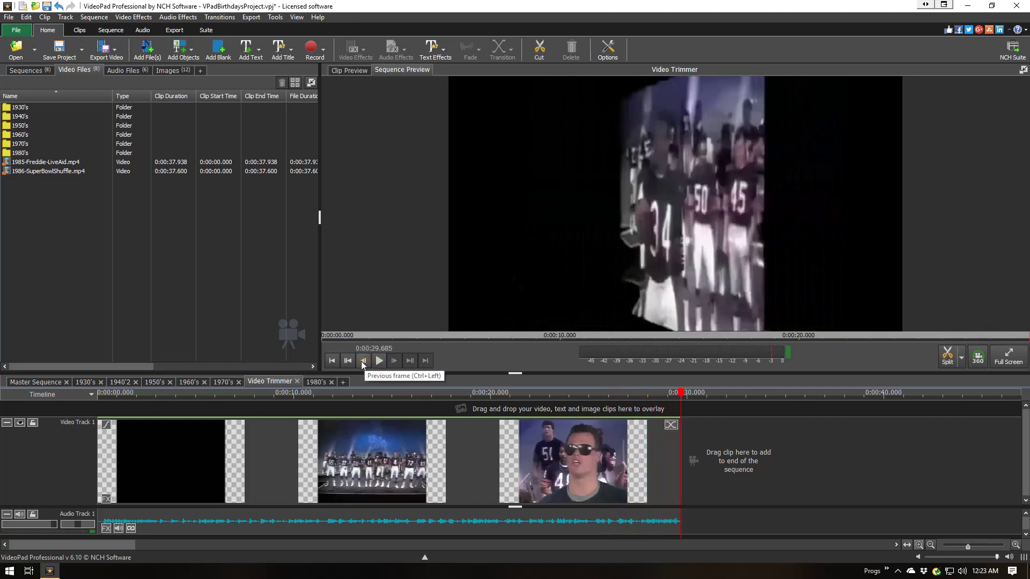
{"action": "left_click", "coordinate": [362, 361]}
Zoom in near 29.3 seconds and delete the 0.099-second leftover sliver with its audio
{"action": "left_click", "coordinate": [362, 360]}
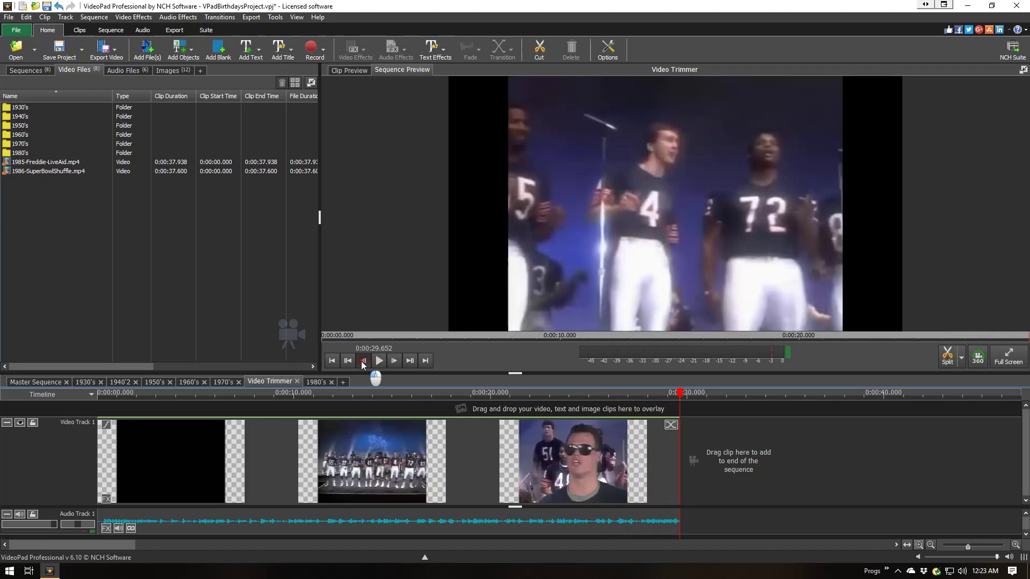
{"action": "left_click", "coordinate": [362, 361]}
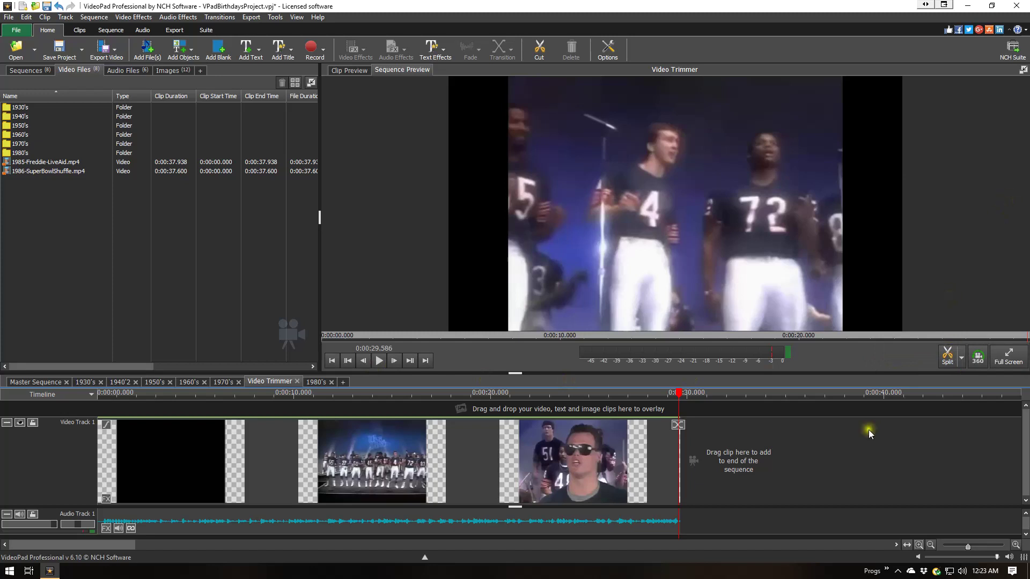
{"action": "scroll", "coordinate": [858, 463], "scroll_direction": "up", "scroll_amount": 3}
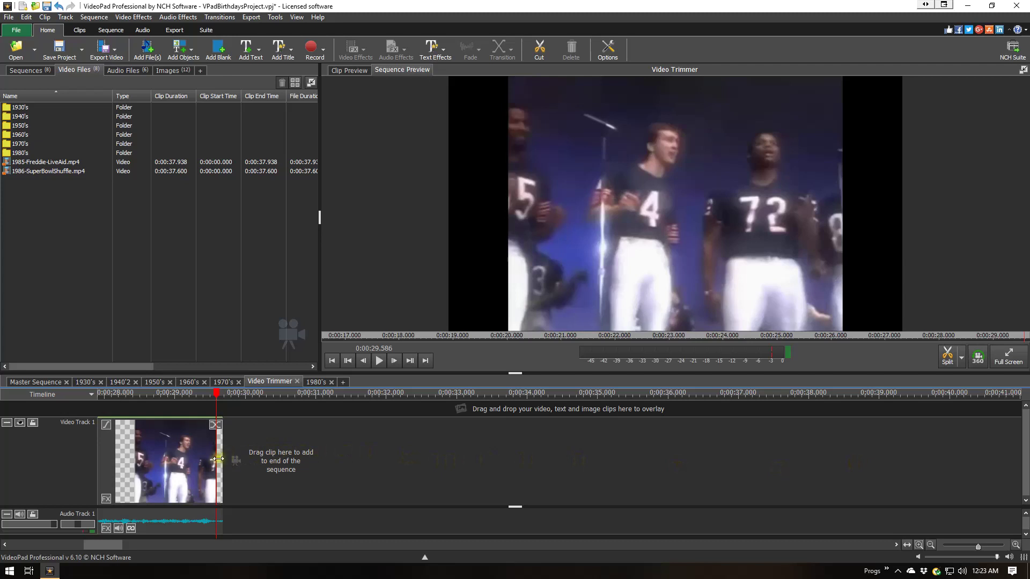
{"action": "left_click_drag", "start_coordinate": [216, 395], "coordinate": [197, 397]}
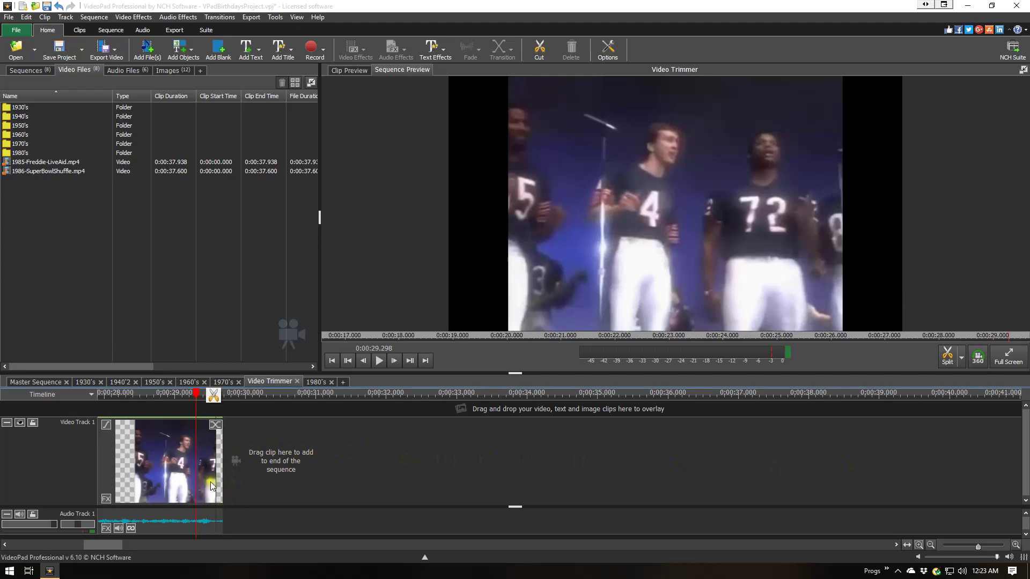
{"action": "scroll", "coordinate": [221, 475], "scroll_direction": "up", "scroll_amount": 1}
{"action": "scroll", "coordinate": [221, 476], "scroll_direction": "up", "scroll_amount": 1}
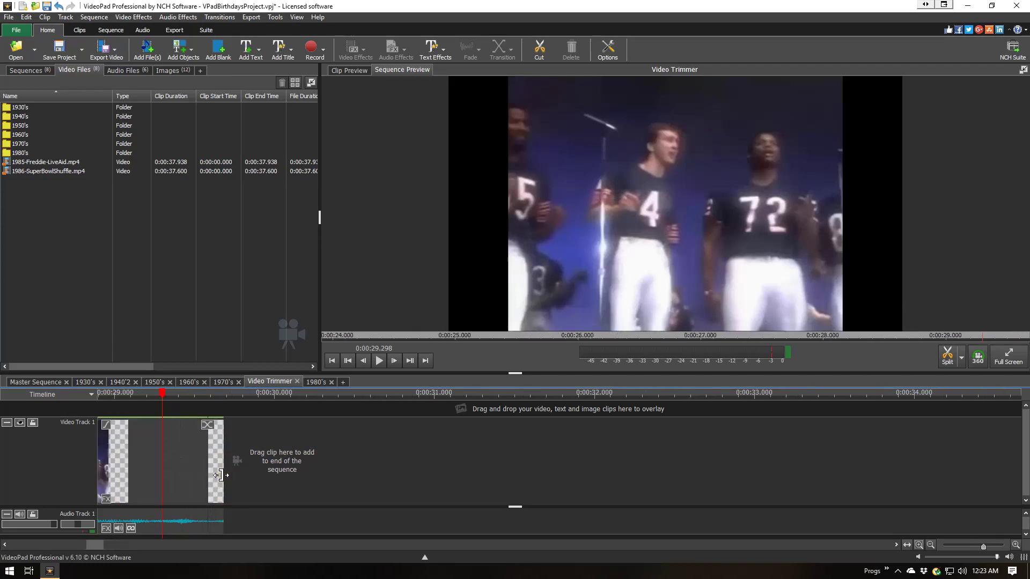
{"action": "left_click", "coordinate": [213, 446]}
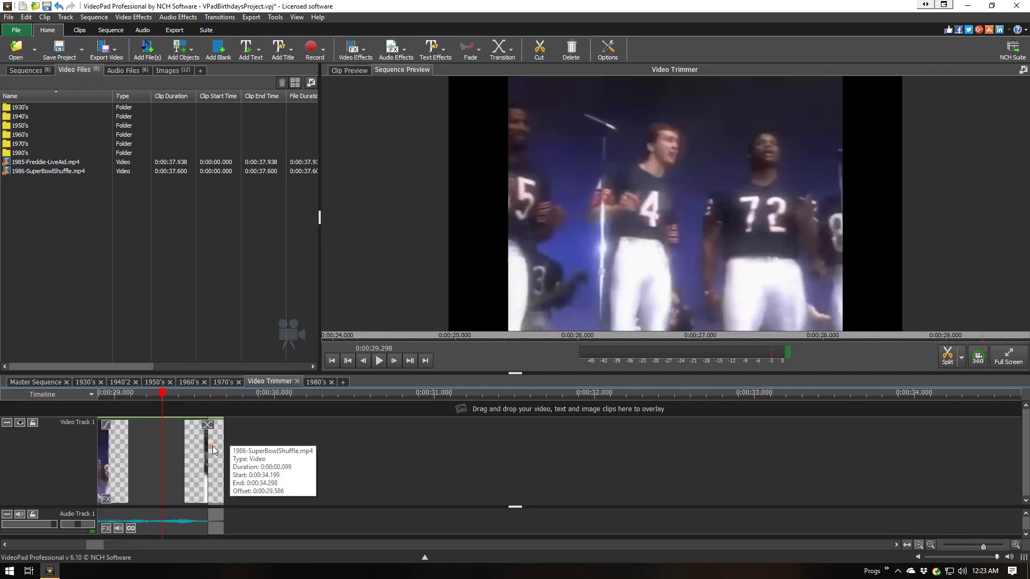
{"action": "key", "text": "Delete"}
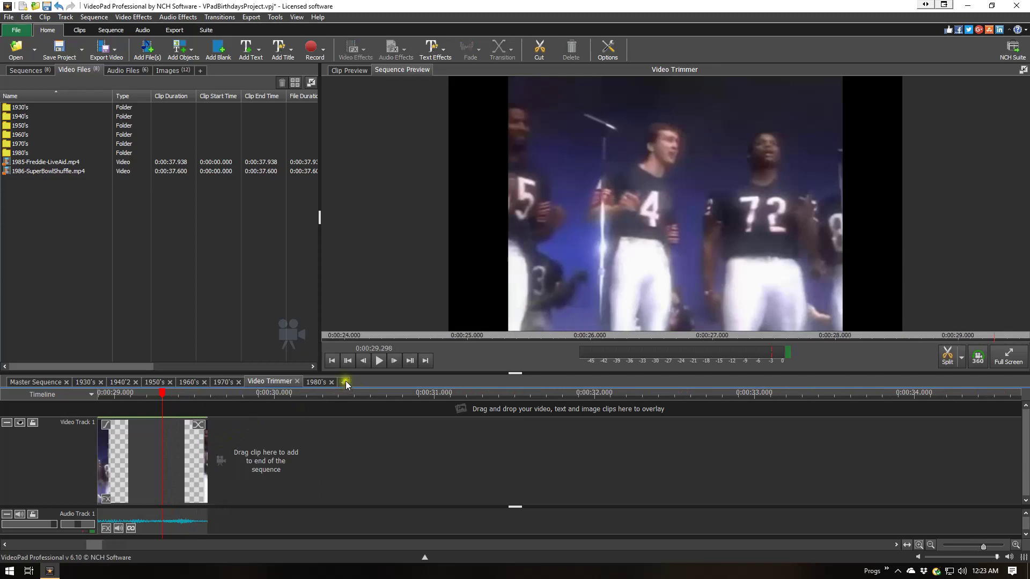
Replay the ending from about 28.8 seconds to check the cut at 0:00:29.586
{"action": "scroll", "coordinate": [265, 494], "scroll_direction": "down", "scroll_amount": 1}
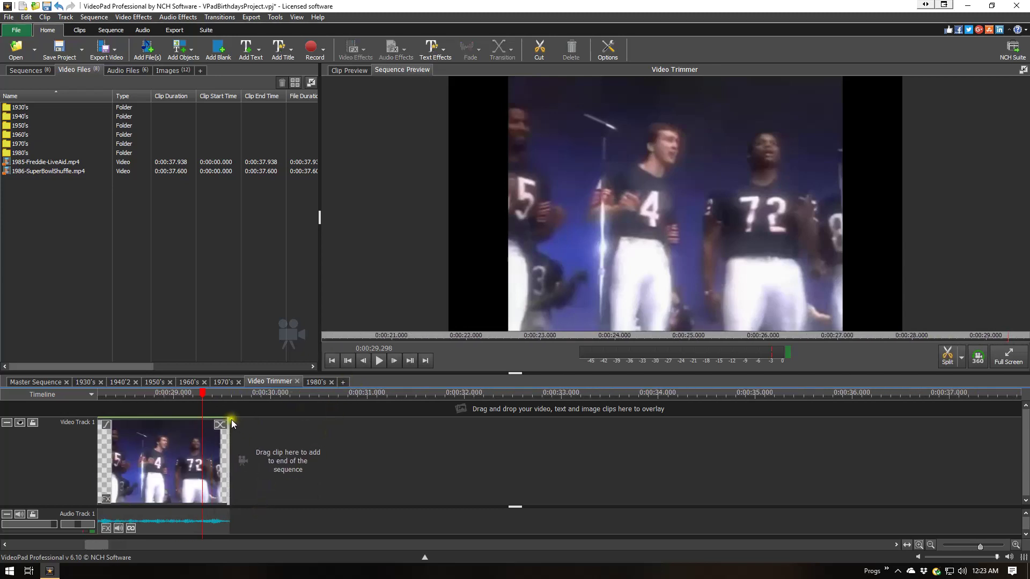
{"action": "left_click_drag", "start_coordinate": [202, 395], "coordinate": [162, 394]}
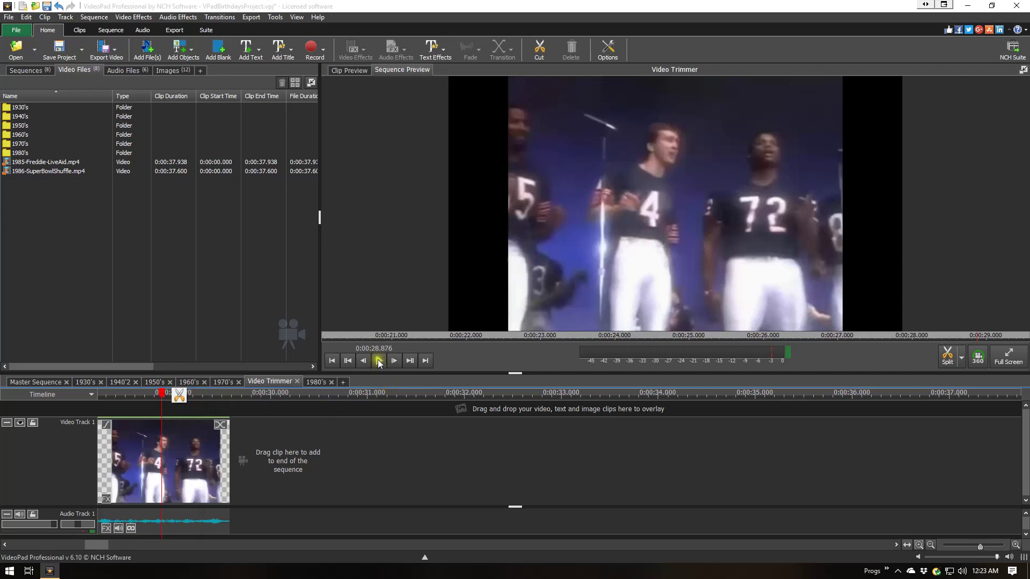
{"action": "left_click", "coordinate": [379, 360]}
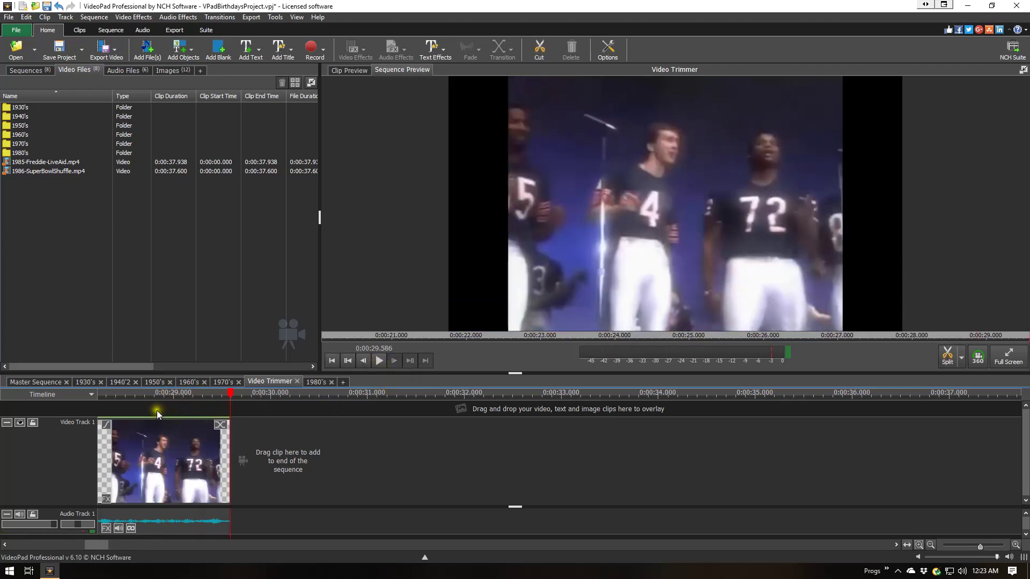
{"action": "left_click", "coordinate": [157, 410]}
{"action": "left_click", "coordinate": [378, 361]}
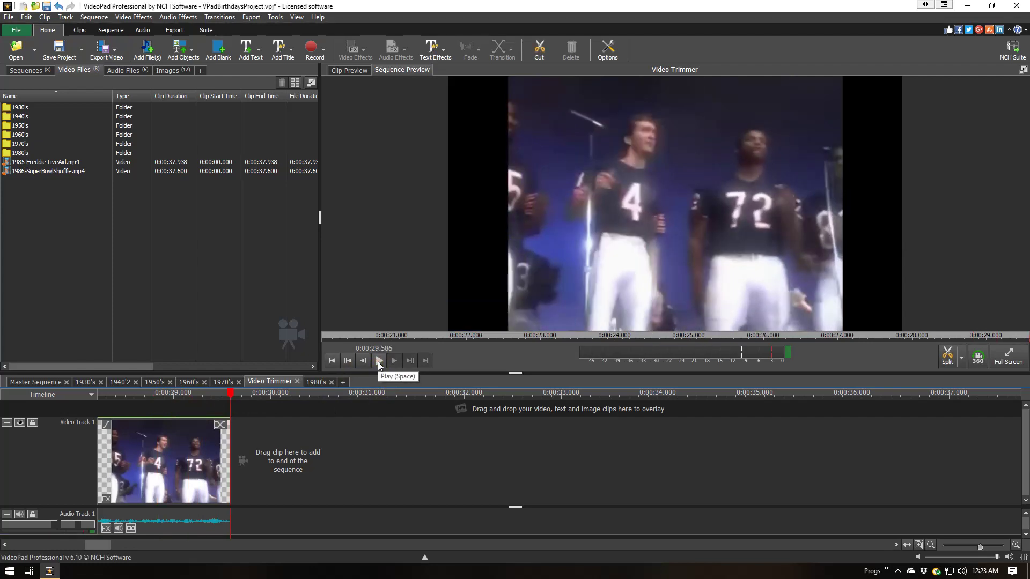
{"action": "scroll", "coordinate": [348, 440], "scroll_direction": "down", "scroll_amount": 5}
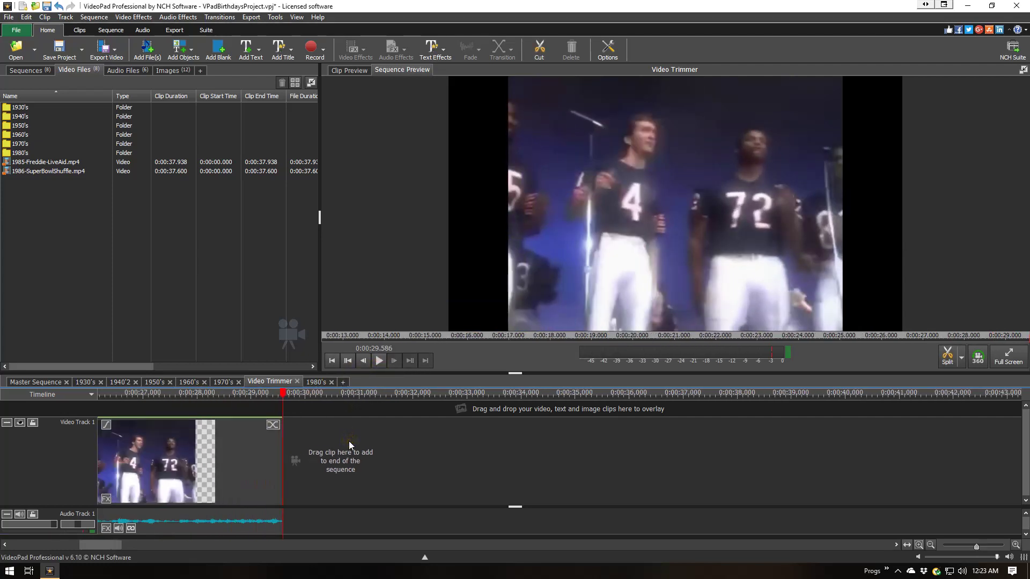
{"action": "left_click", "coordinate": [332, 361]}
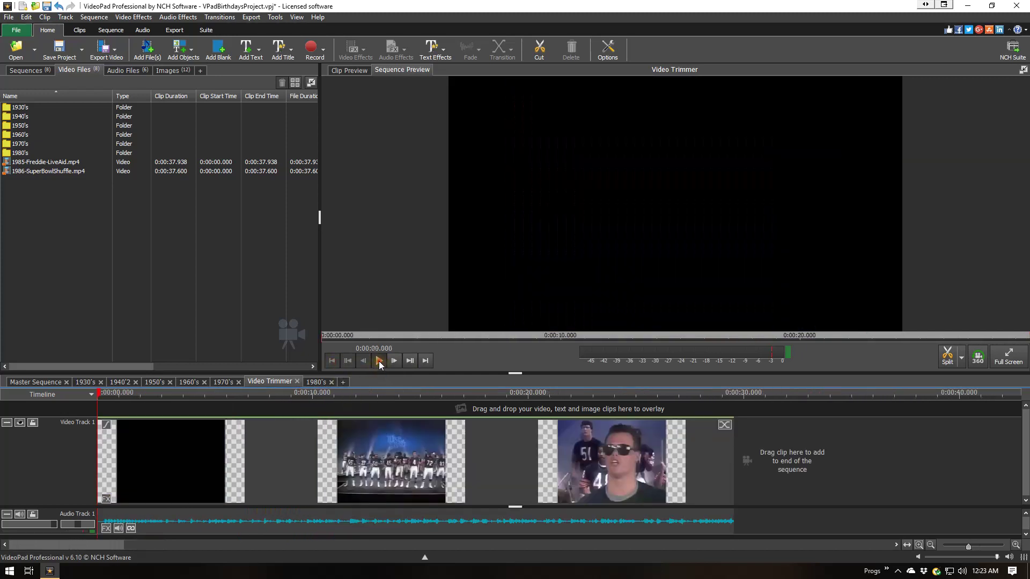
{"action": "left_click", "coordinate": [379, 360]}
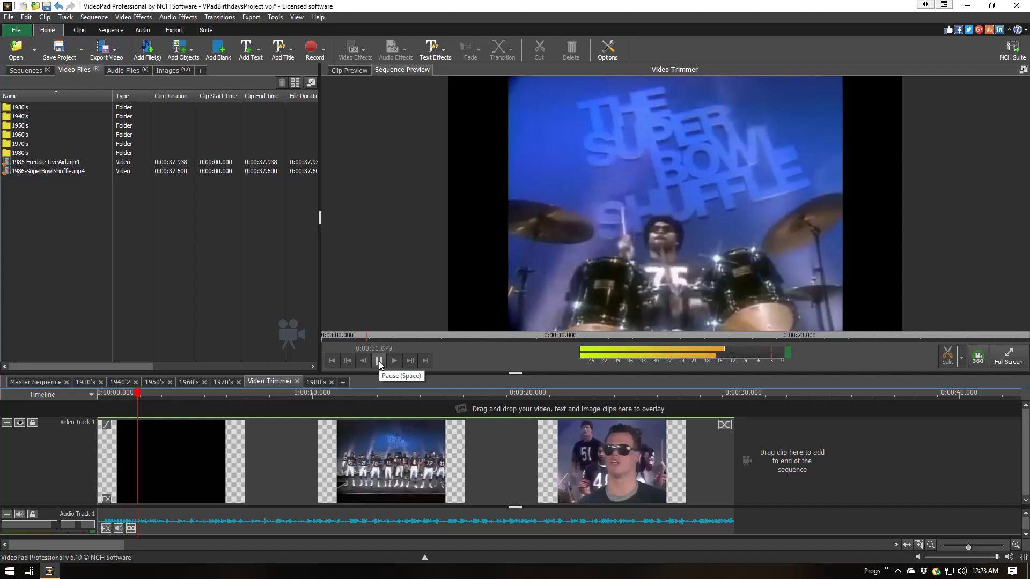
{"action": "left_click", "coordinate": [378, 360]}
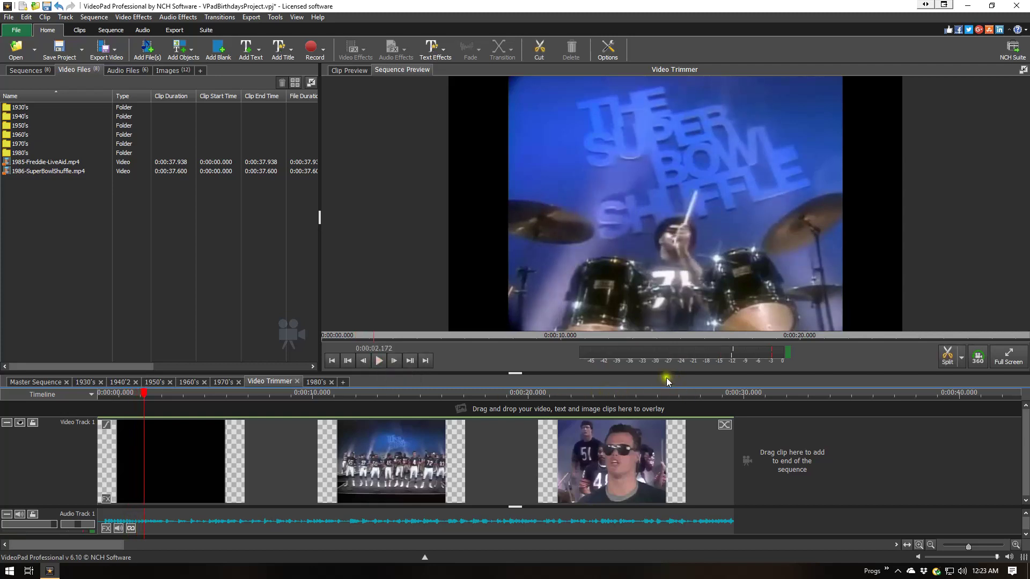
{"action": "left_click", "coordinate": [648, 396]}
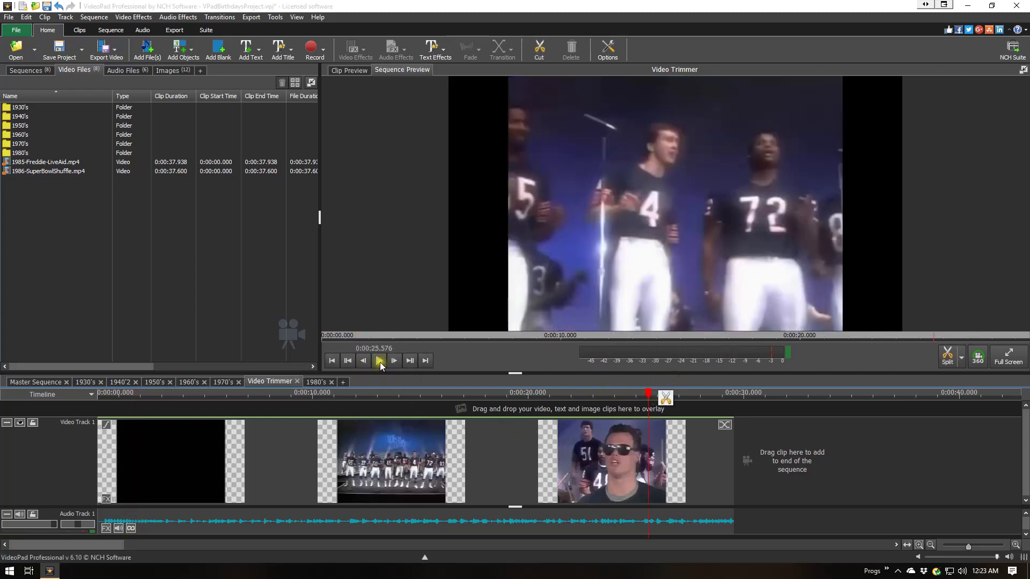
{"action": "left_click", "coordinate": [379, 361]}
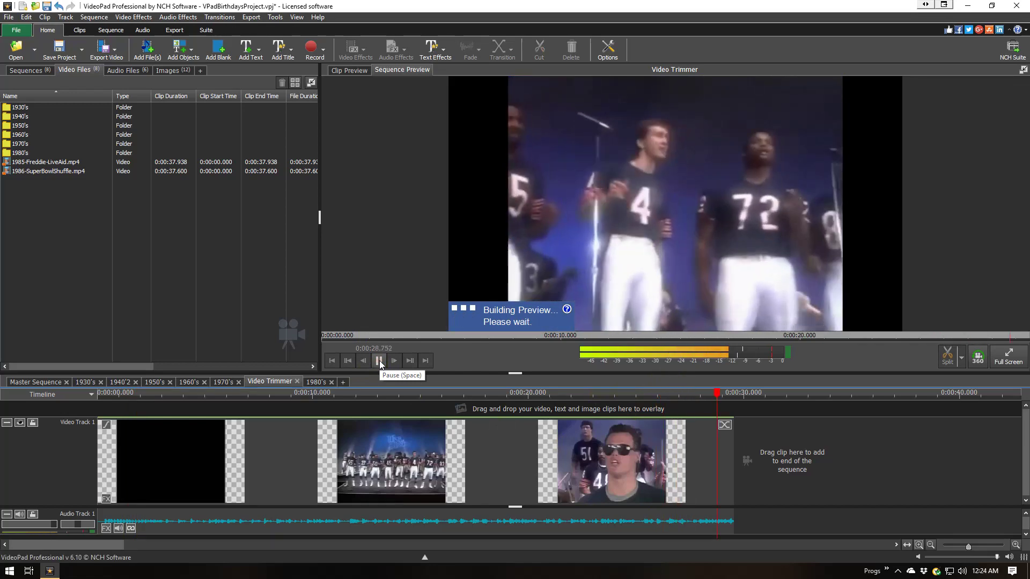
{"action": "left_click", "coordinate": [379, 360]}
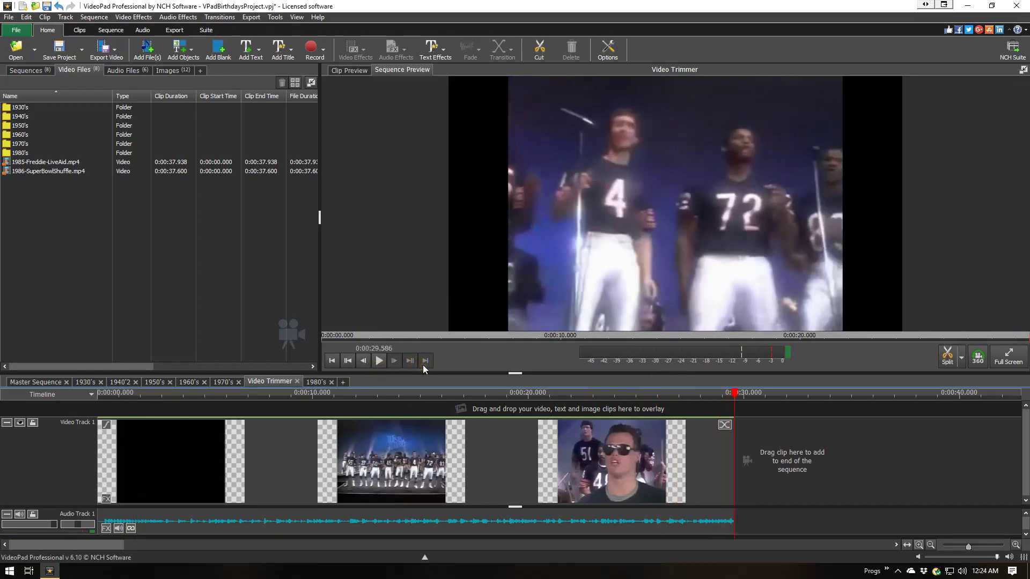
{"action": "left_click", "coordinate": [107, 51]}
Export the sequence as an mp4 video file named 1986-BearsSuperBowlShuffle
{"action": "left_click", "coordinate": [119, 73]}
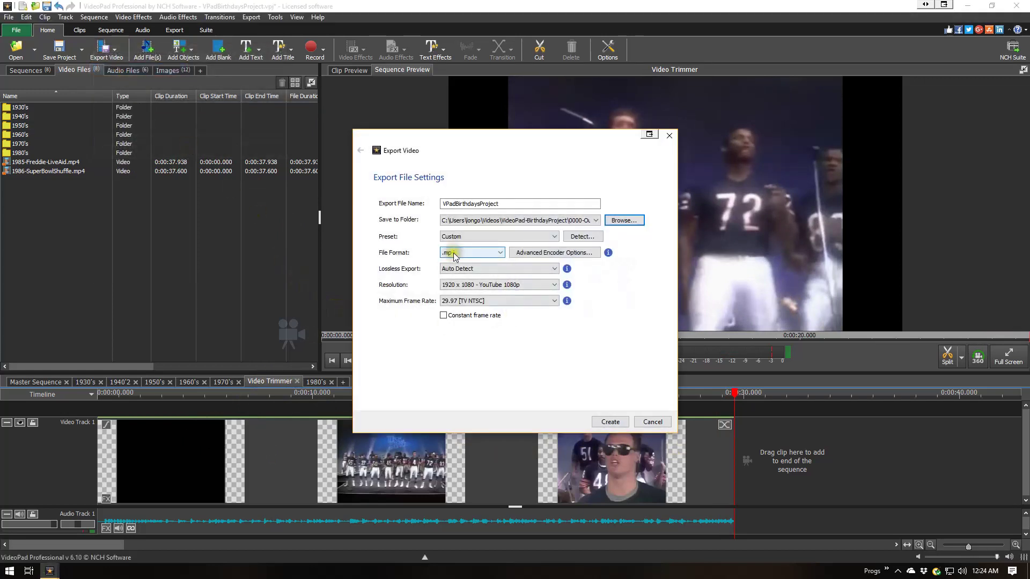
{"action": "left_click", "coordinate": [500, 203]}
{"action": "double_click", "coordinate": [500, 203]}
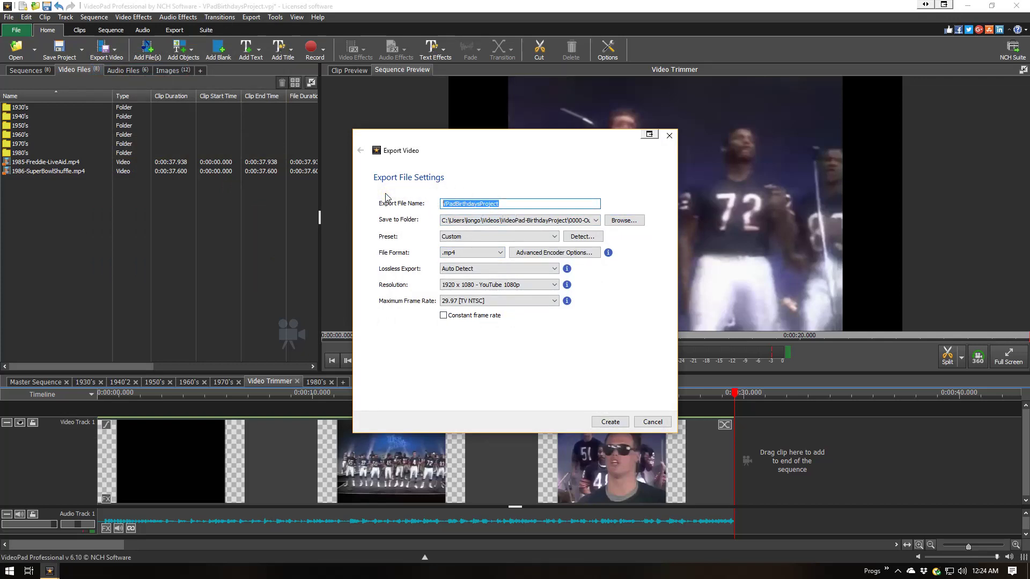
{"action": "type", "text": "1986-BearsSuperBowlShuffle"}
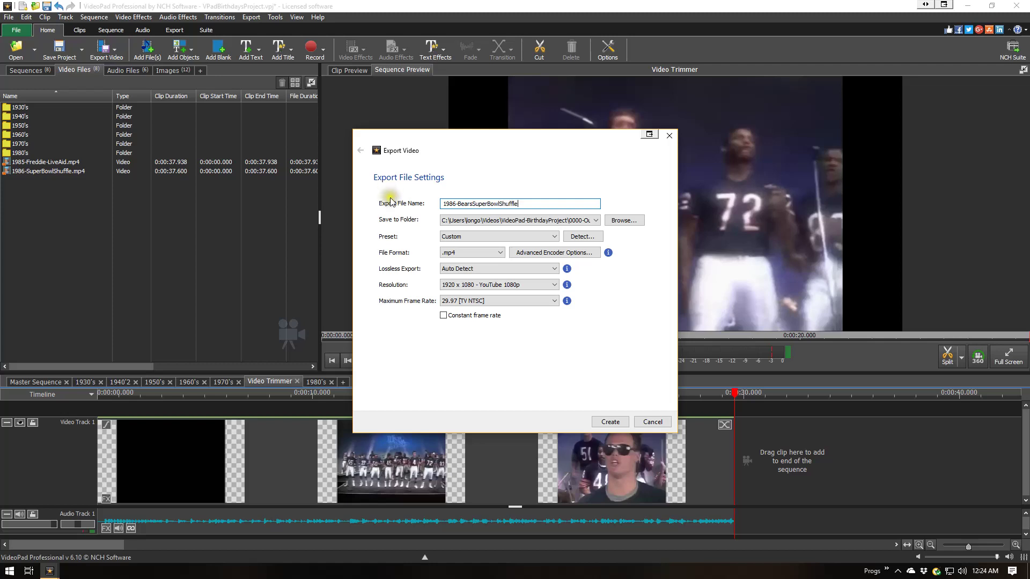
{"action": "left_click", "coordinate": [610, 422]}
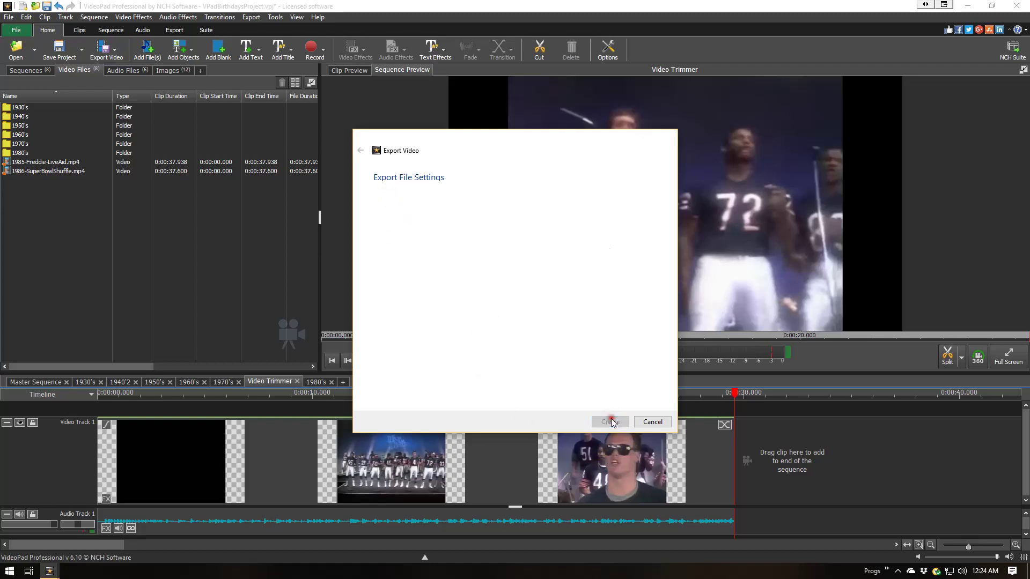